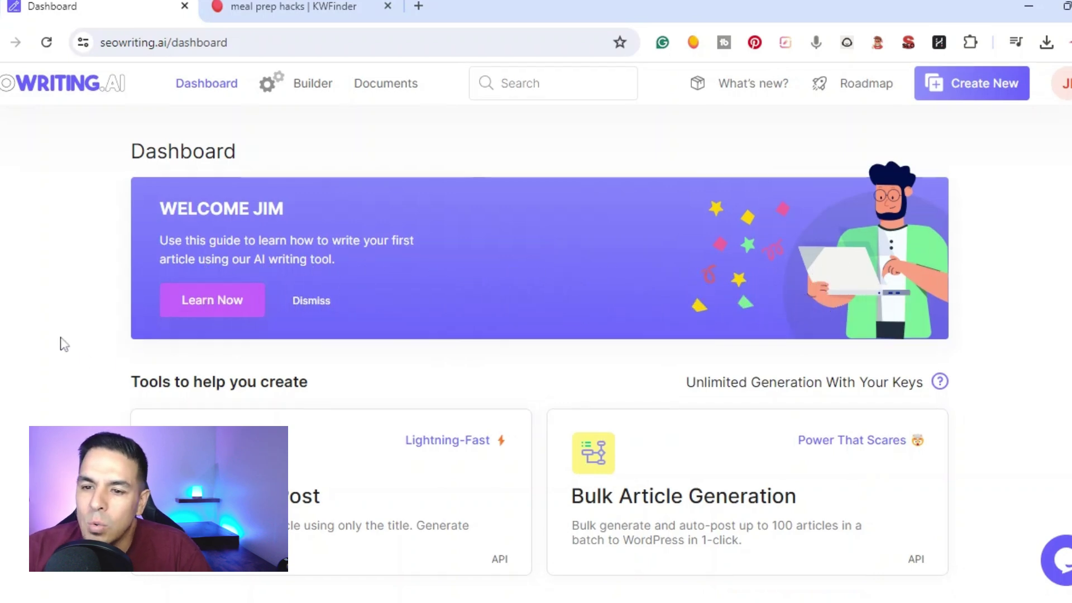
# Step: Browse the dashboard and start a new article with the 1-Click Blog Post tool
pyautogui.scroll(-3, 61, 335)
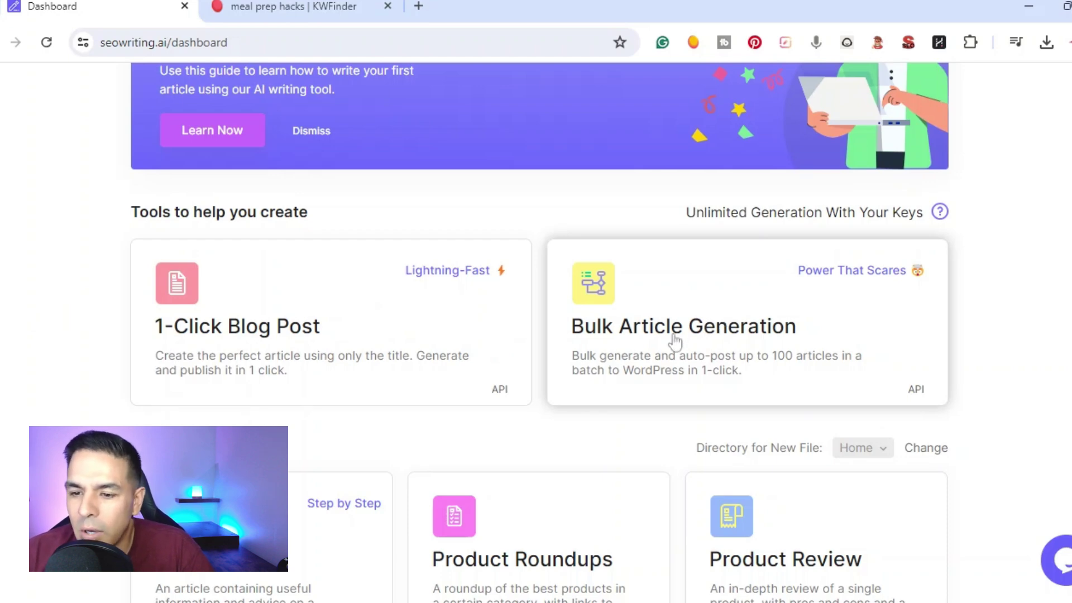
pyautogui.scroll(-3, 720, 363)
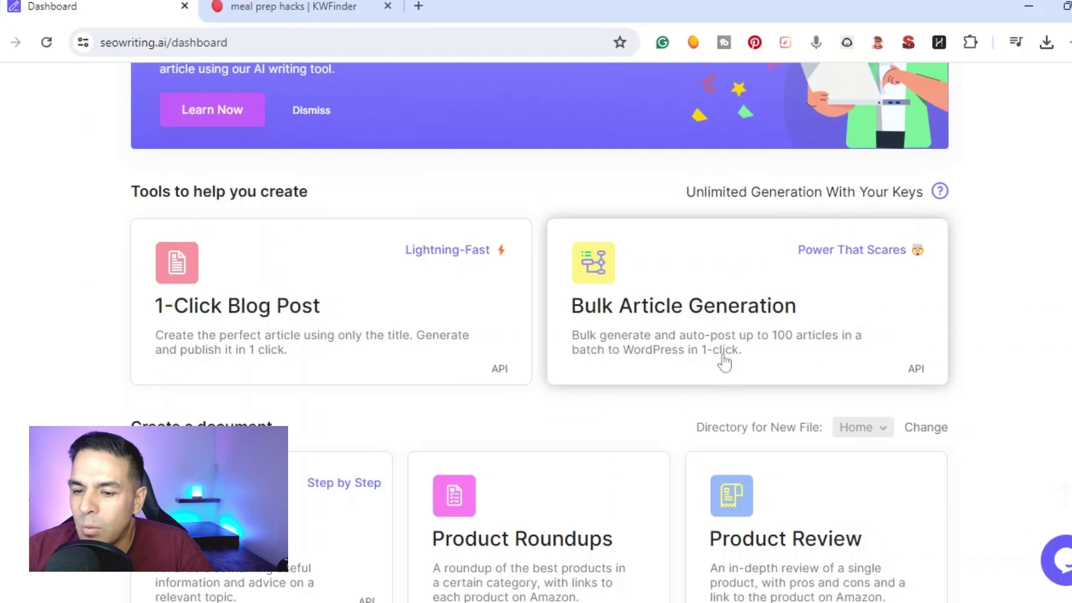
pyautogui.scroll(-1, 729, 362)
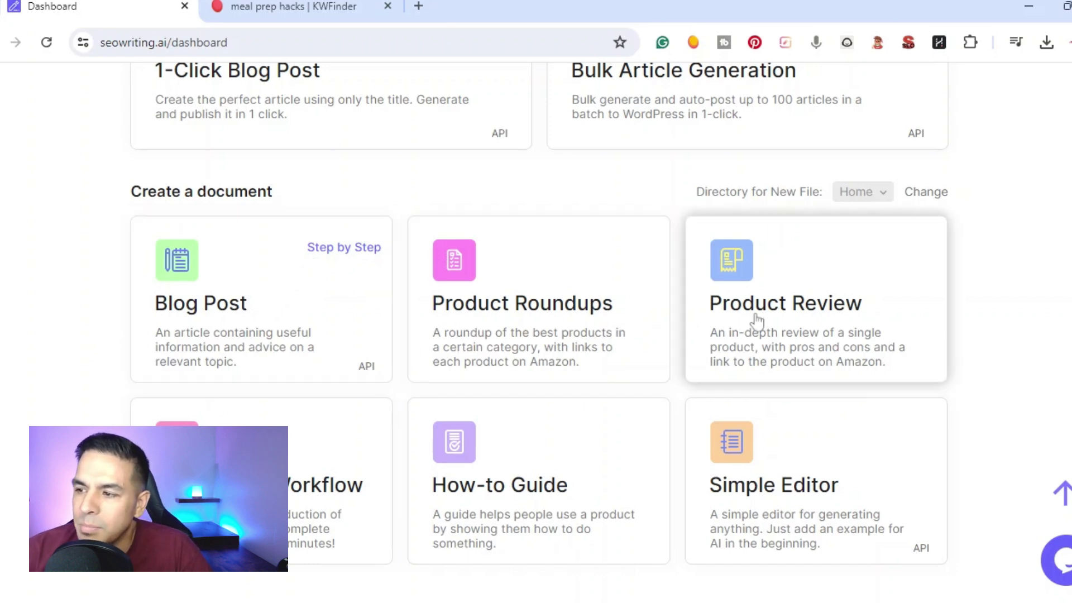
pyautogui.scroll(-2, 536, 335)
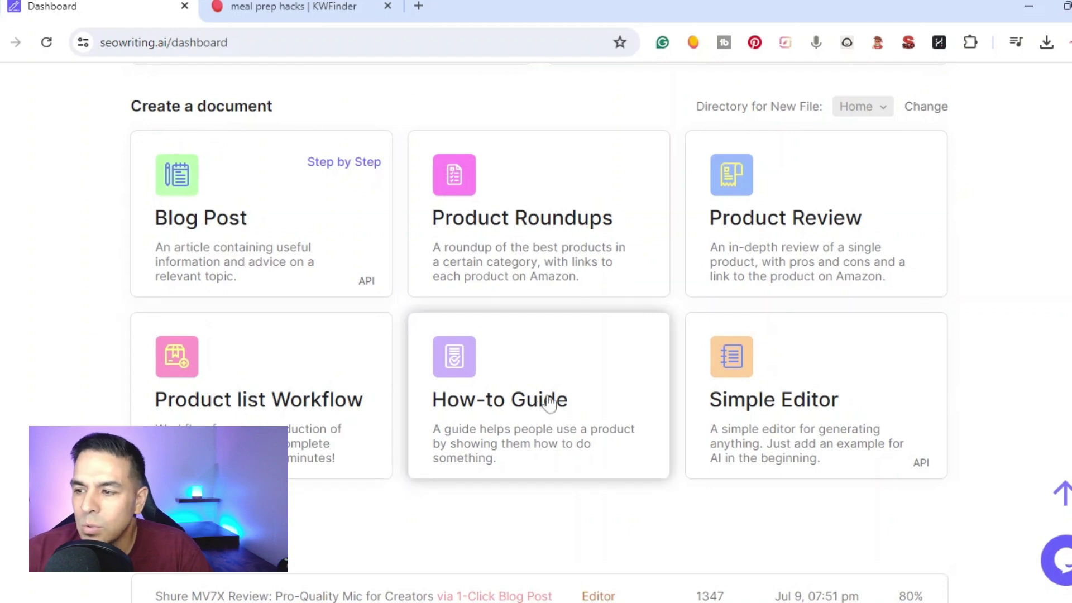
pyautogui.scroll(-5, 840, 380)
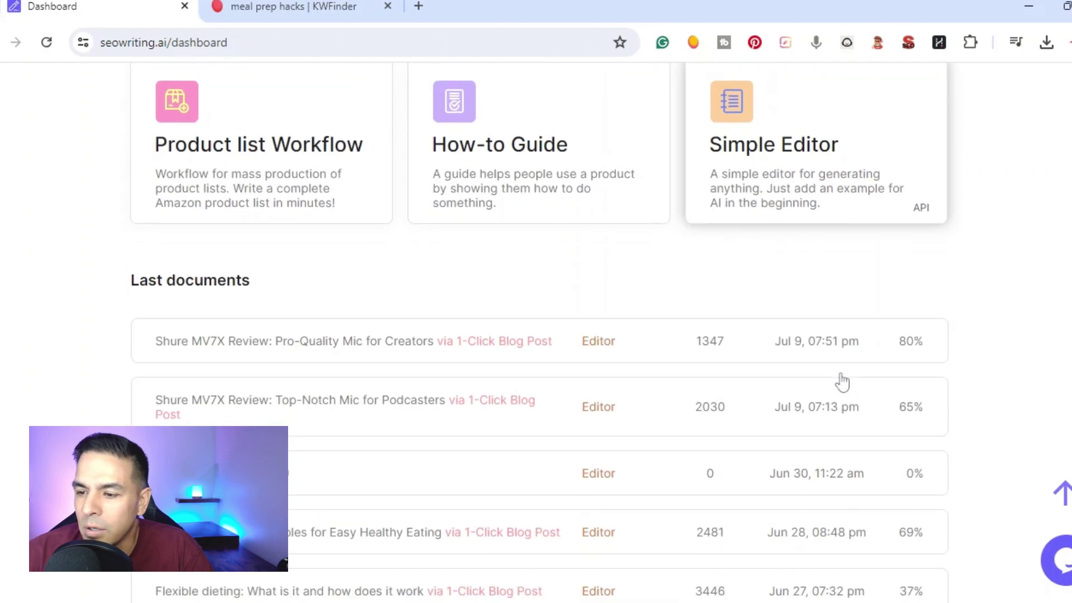
pyautogui.scroll(12, 838, 380)
pyautogui.scroll(1, 831, 383)
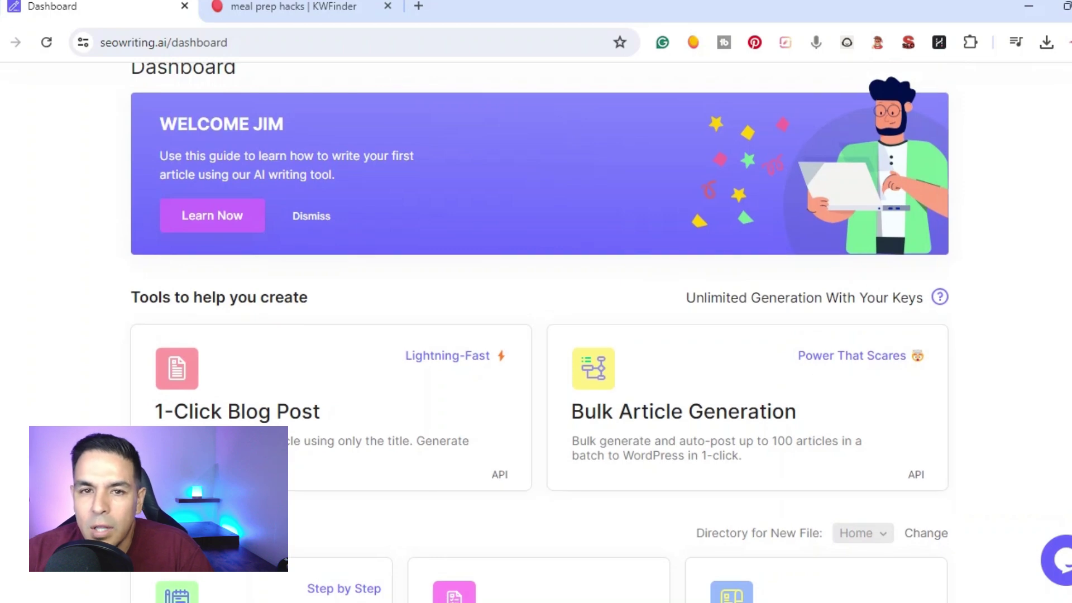
pyautogui.click(256, 416)
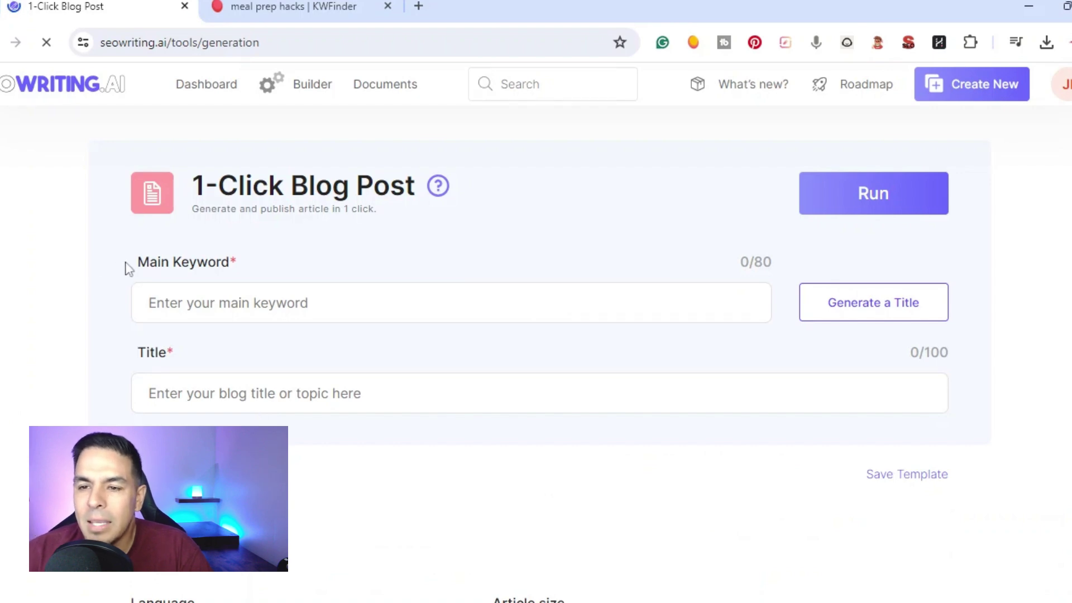
# Step: Copy the 'meal prep hacks' seed keyword (KD 19, 350 searches) from KWFinder's results
pyautogui.click(257, 12)
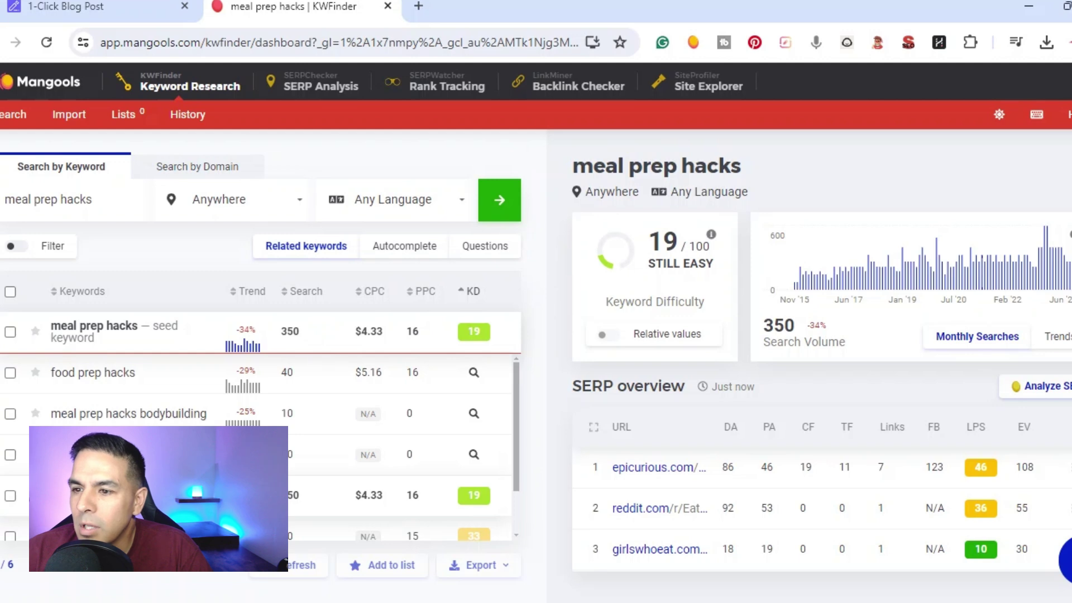
pyautogui.click(186, 333)
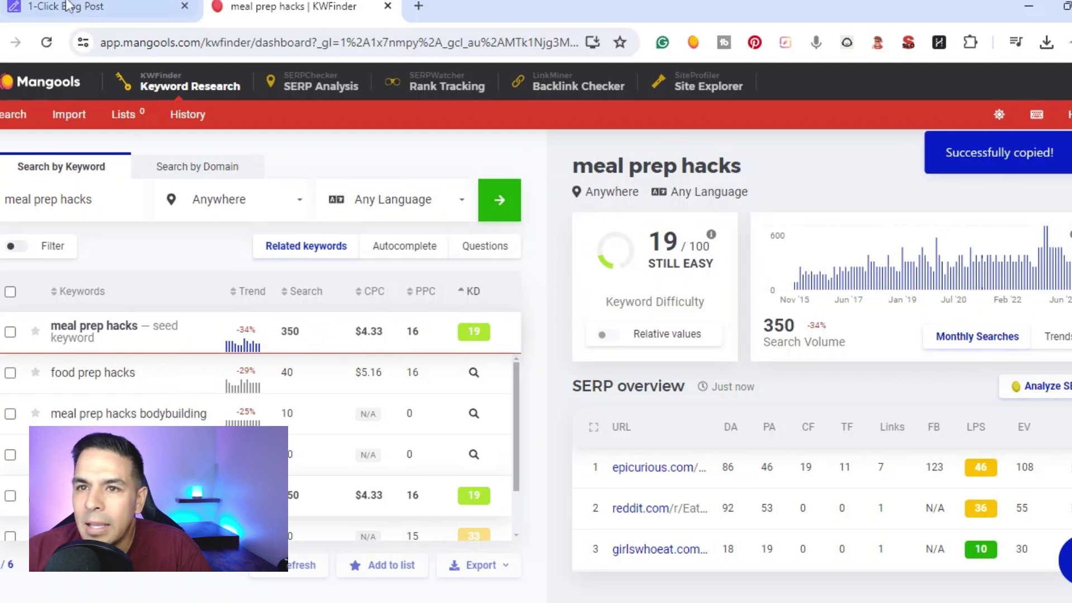
# Step: Paste 'meal prep hacks' into Main Keyword and generate a title from it
pyautogui.click(67, 7)
pyautogui.click(391, 303)
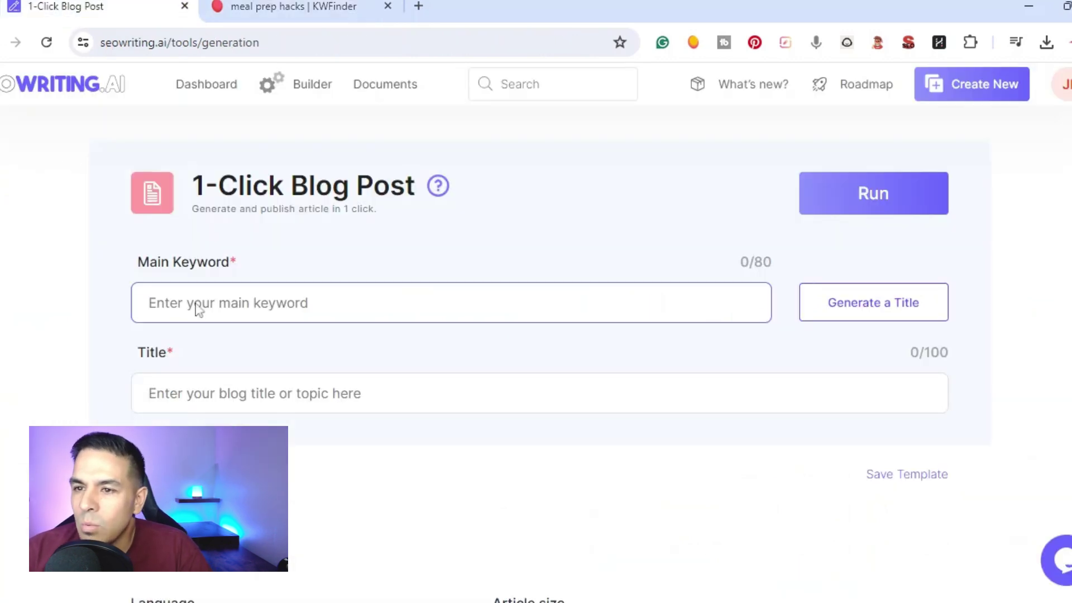
pyautogui.hotkey('ctrl', 'v')
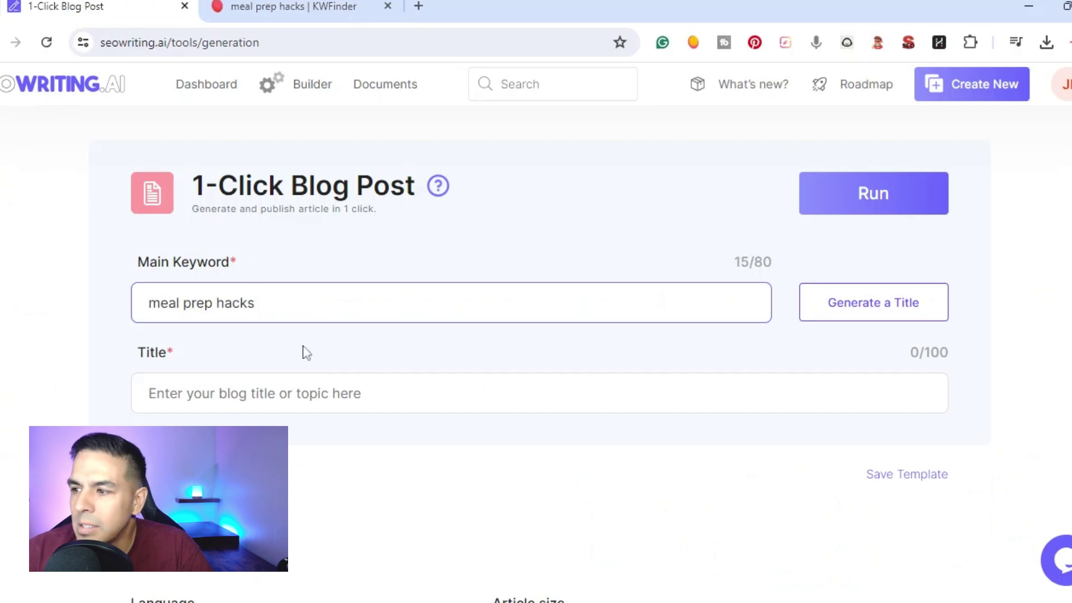
pyautogui.click(883, 322)
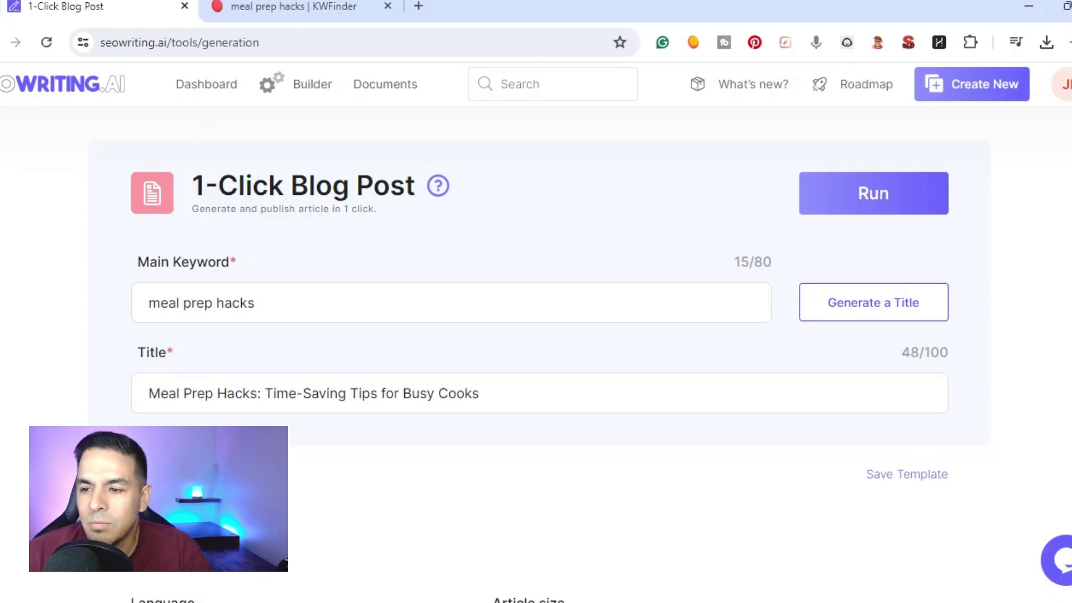
# Step: Review the article language list, keeping the language at English (US)
pyautogui.scroll(-6, 402, 391)
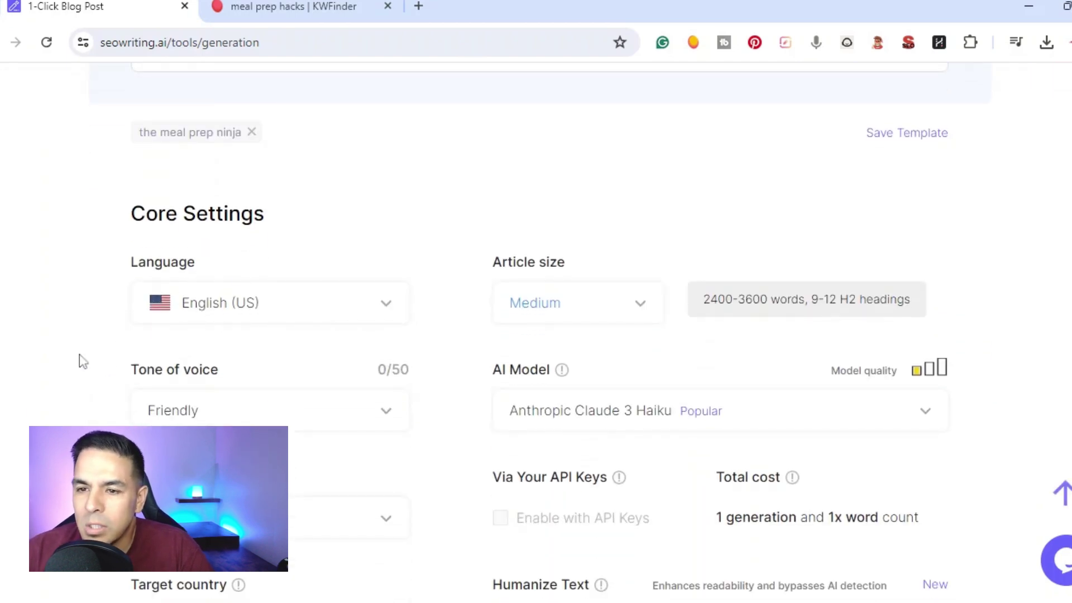
pyautogui.click(373, 302)
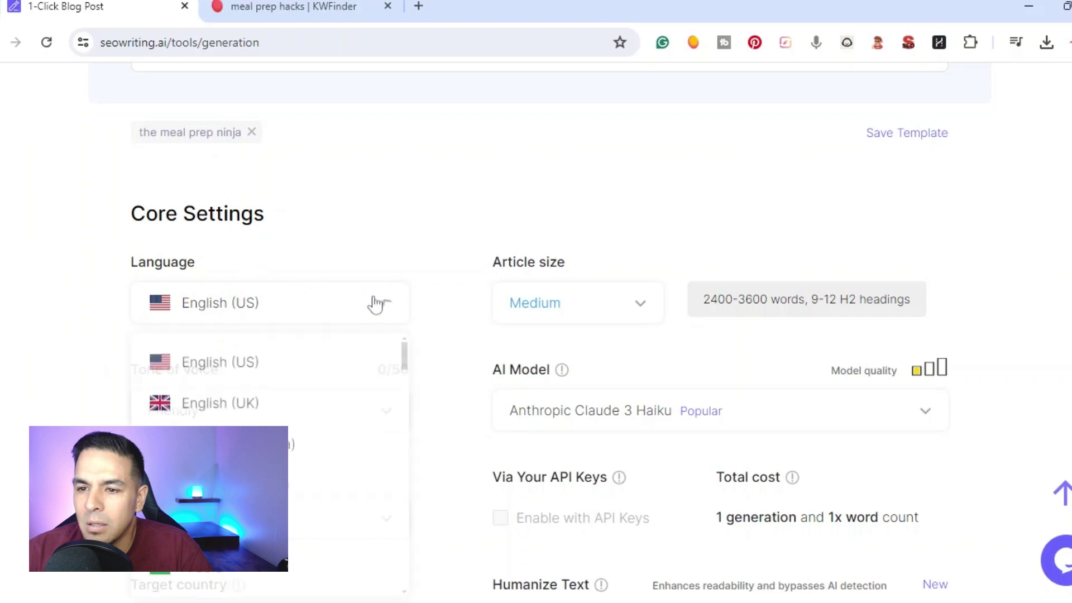
pyautogui.scroll(-10, 321, 364)
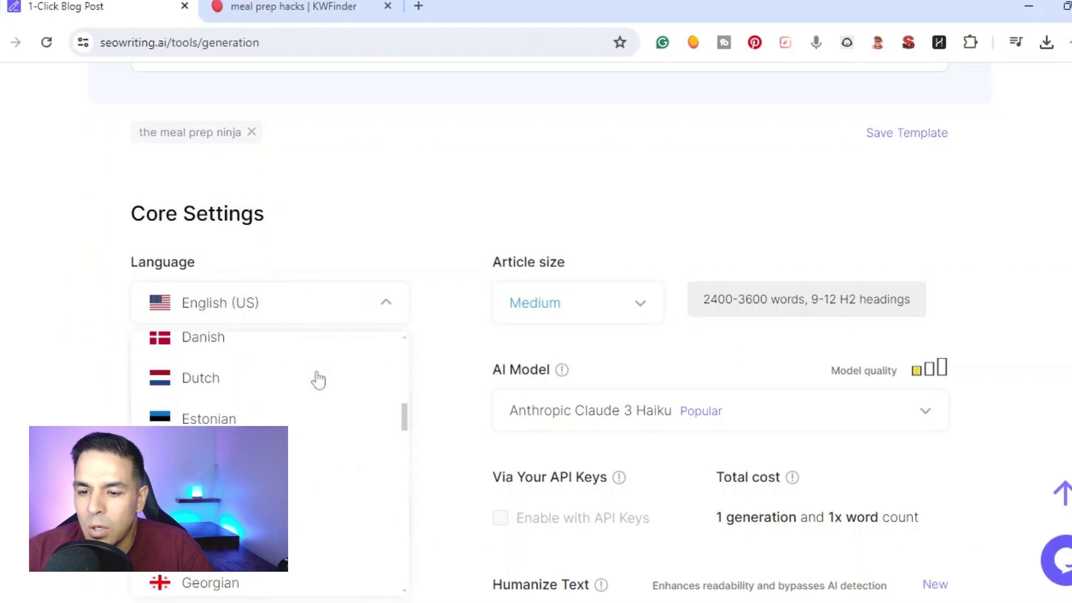
pyautogui.scroll(-3, 312, 379)
pyautogui.scroll(12, 312, 378)
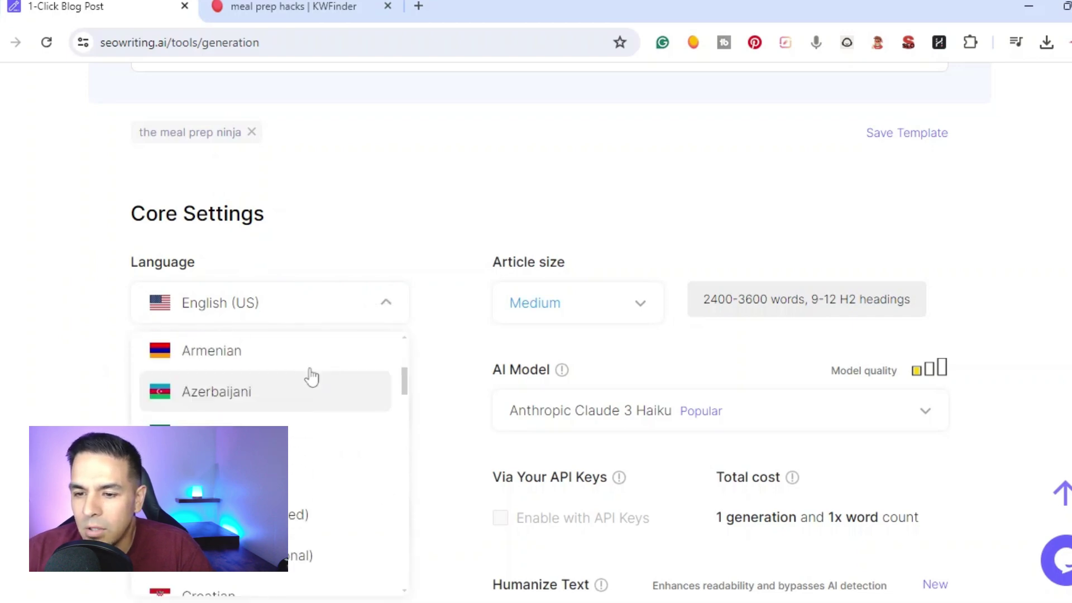
pyautogui.scroll(6, 311, 378)
pyautogui.scroll(-5, 76, 407)
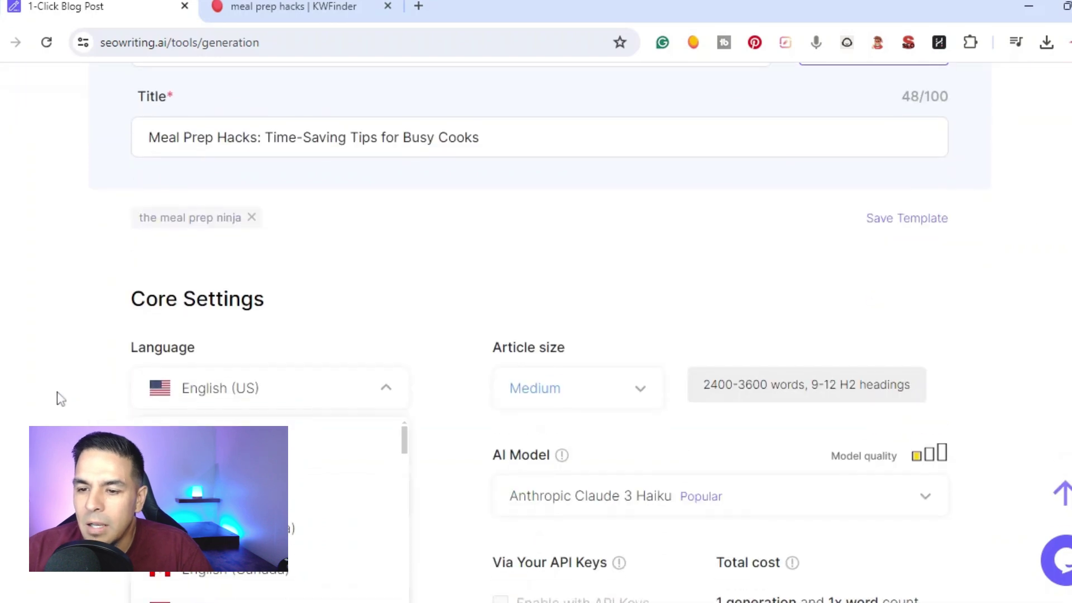
pyautogui.click(59, 387)
pyautogui.scroll(-2, 282, 412)
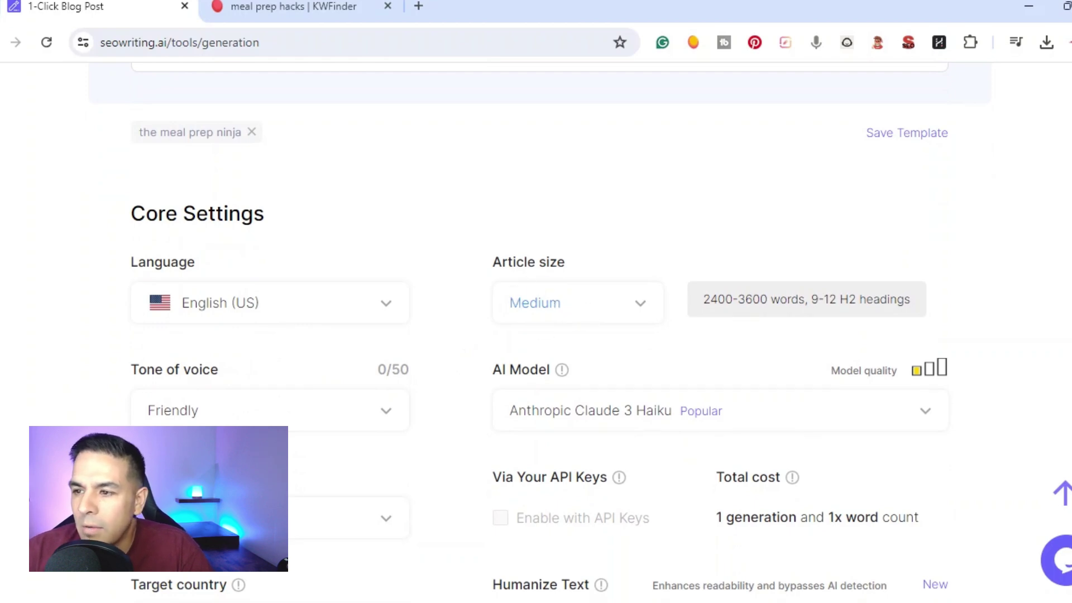
# Step: Set article size to Small, tone to Informational, and point of view to first person singular
pyautogui.click(559, 307)
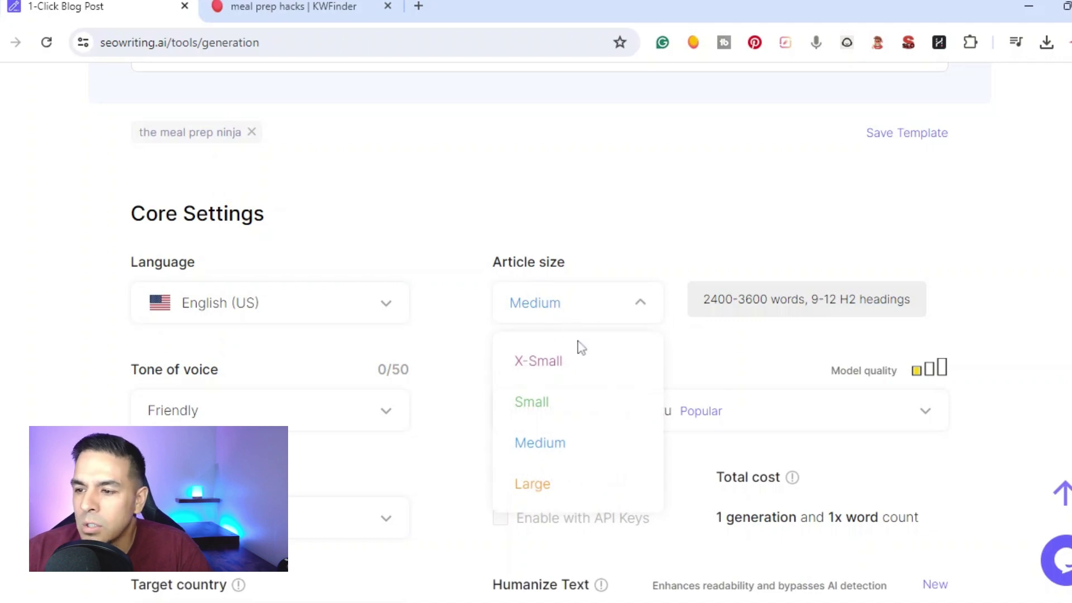
pyautogui.click(557, 416)
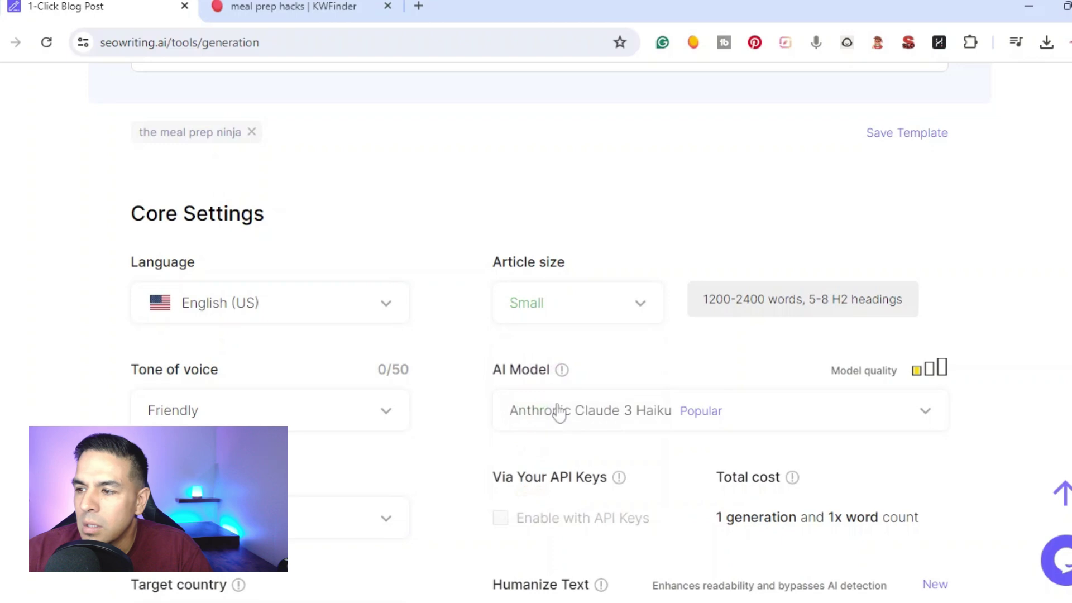
pyautogui.scroll(-2, 72, 364)
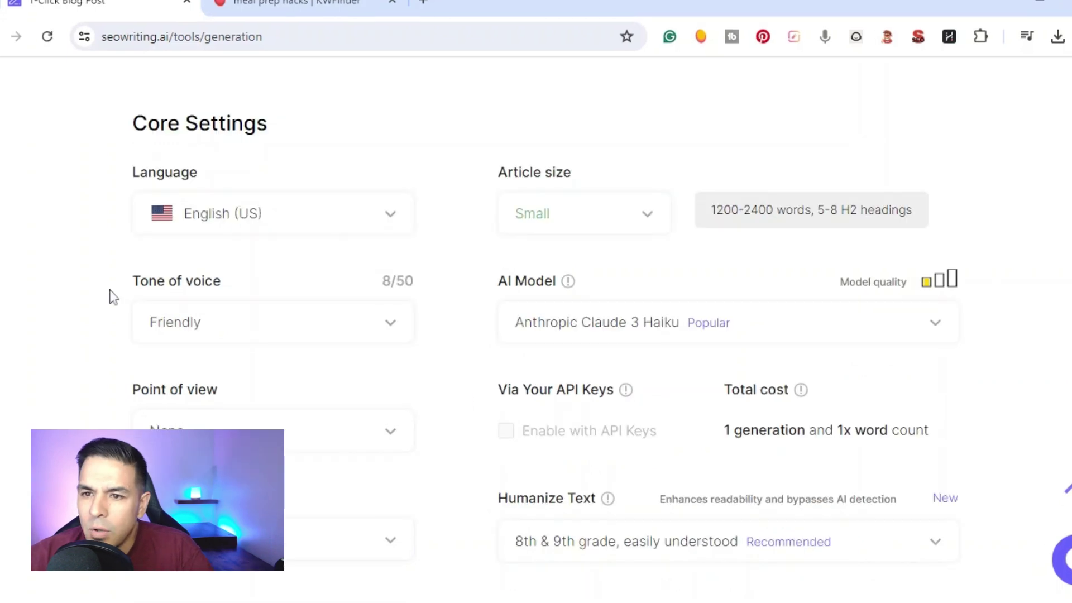
pyautogui.click(217, 333)
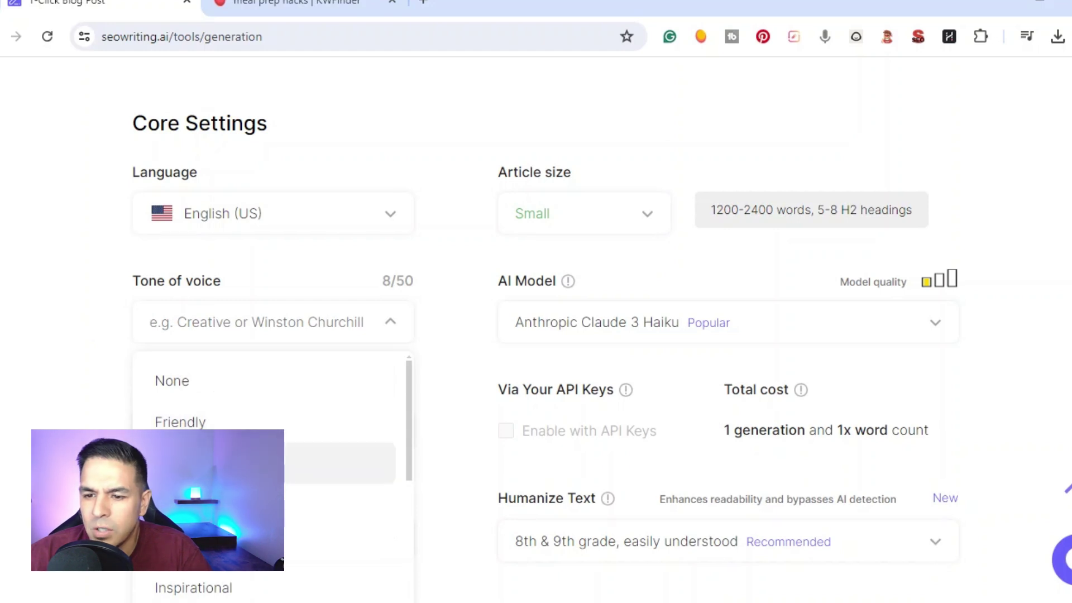
pyautogui.click(234, 504)
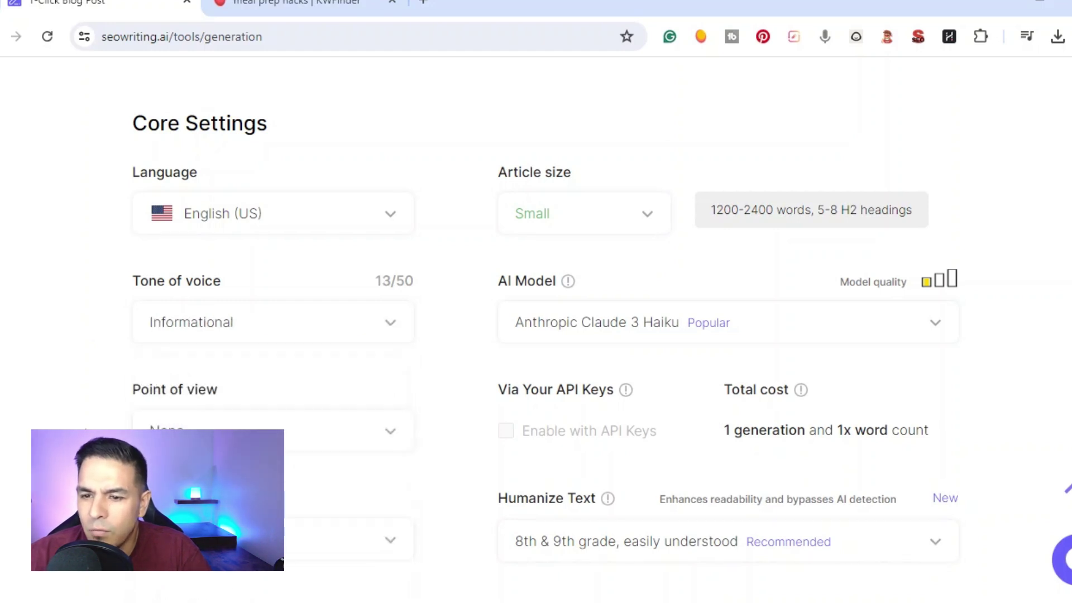
pyautogui.click(229, 428)
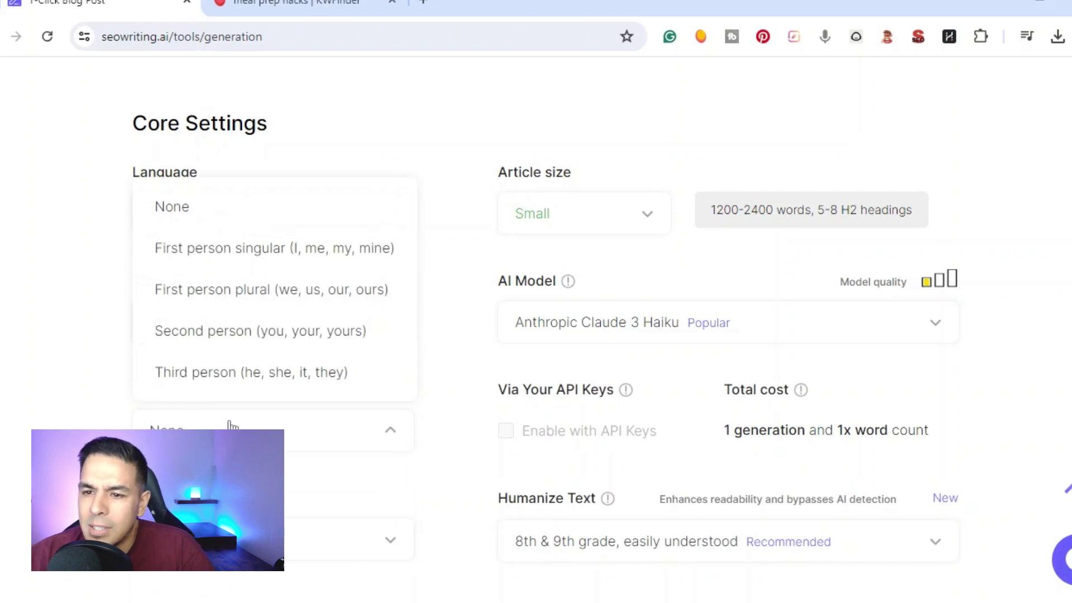
pyautogui.click(187, 258)
# Step: Choose United States as the target country
pyautogui.scroll(-2, 545, 335)
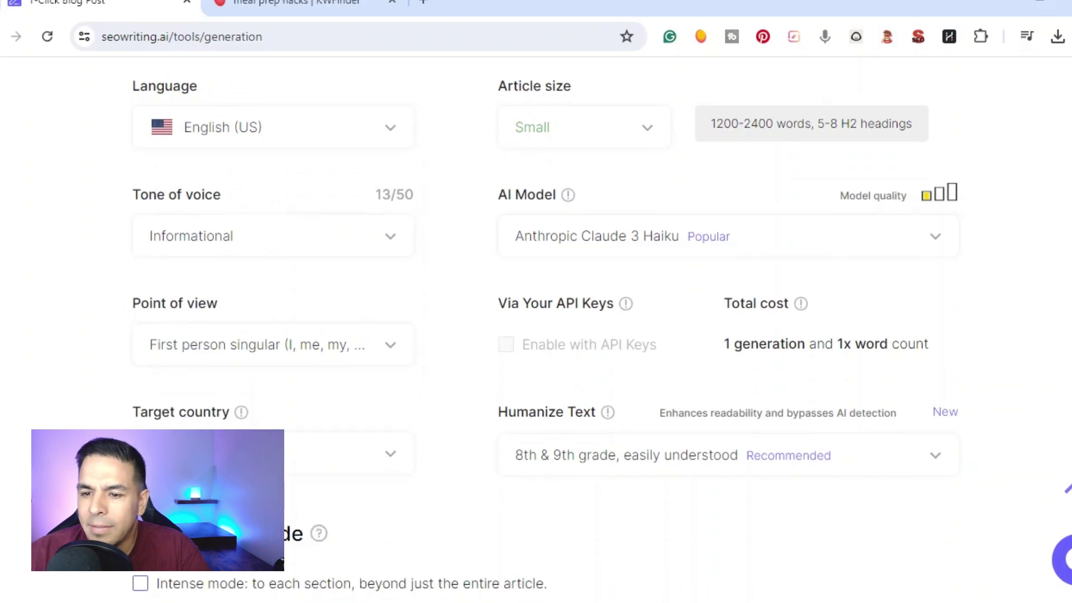
pyautogui.click(206, 446)
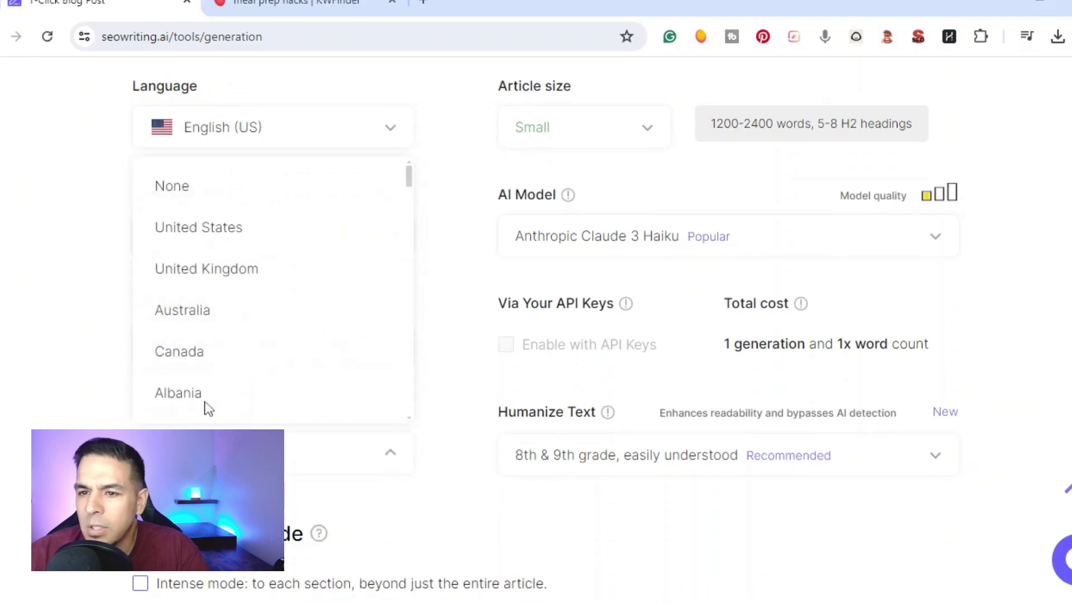
pyautogui.click(204, 237)
pyautogui.click(213, 452)
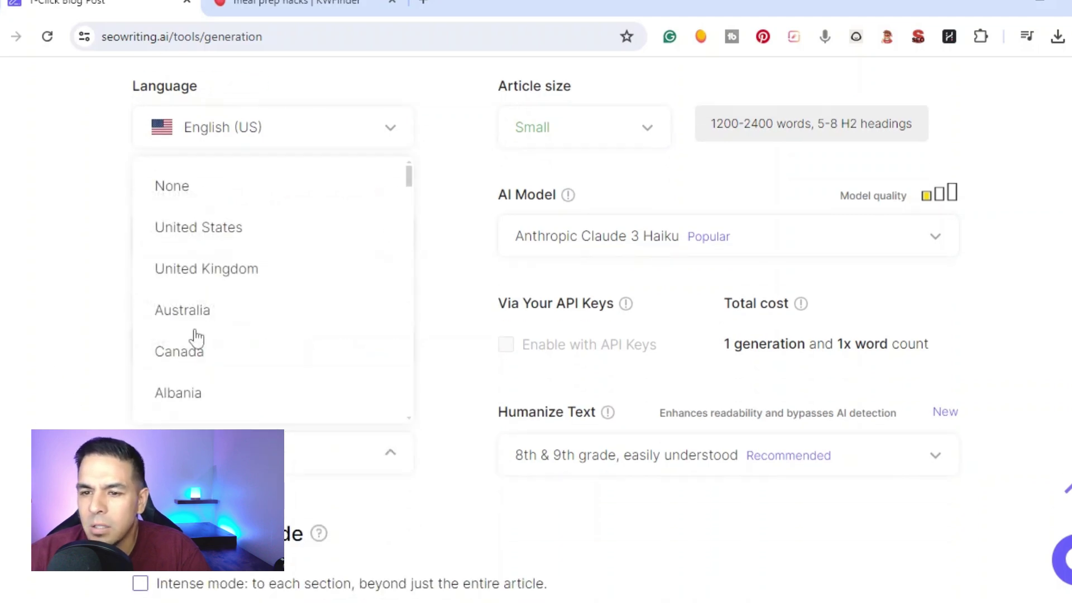
pyautogui.scroll(-3, 240, 300)
pyautogui.scroll(-2, 241, 300)
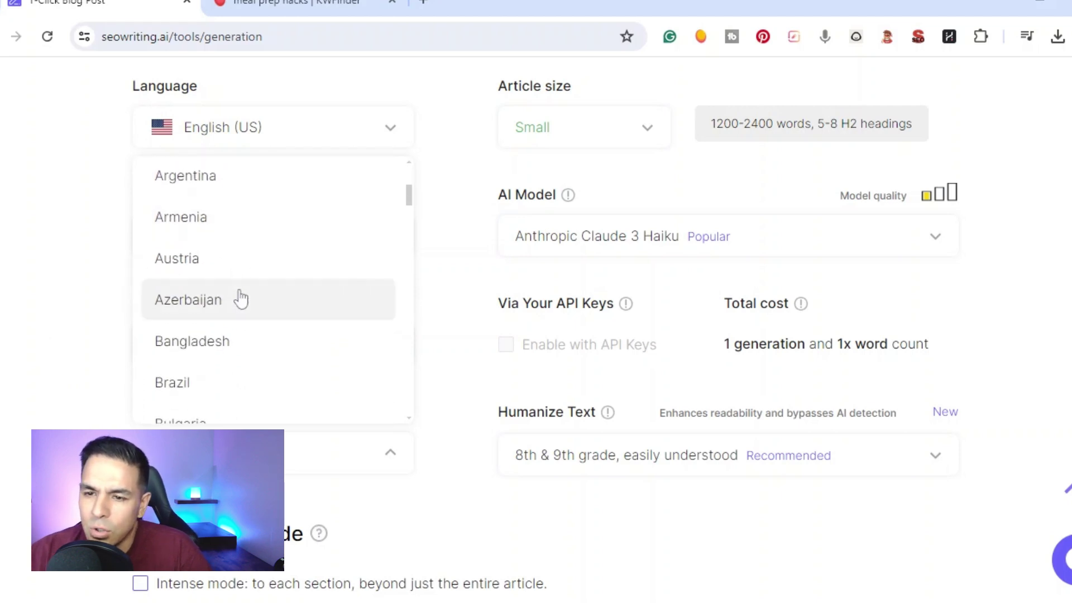
pyautogui.scroll(2, 242, 300)
pyautogui.scroll(-10, 241, 300)
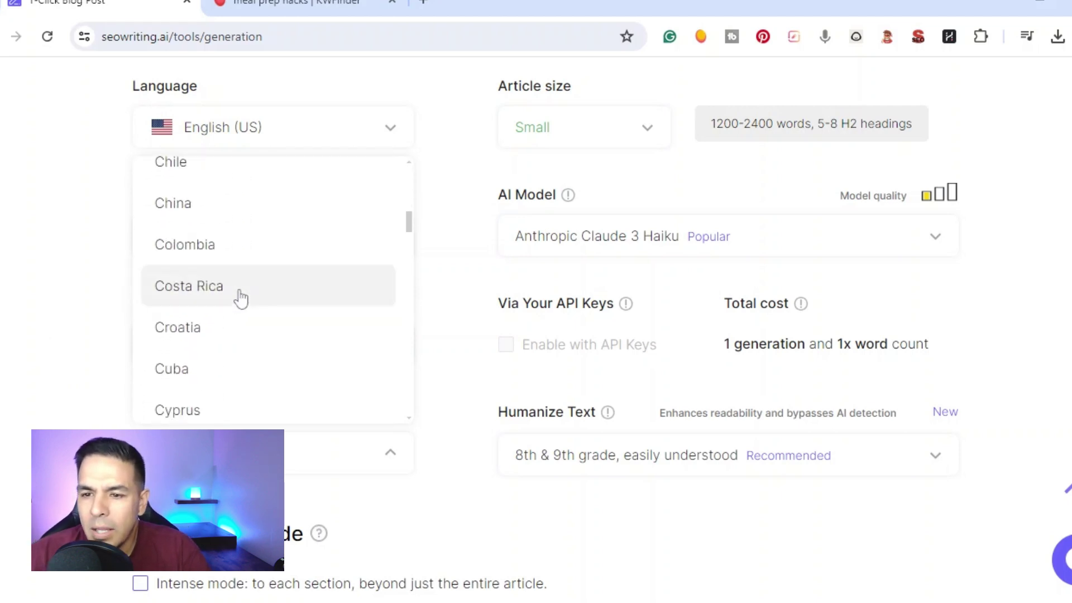
pyautogui.scroll(-7, 240, 300)
pyautogui.scroll(20, 239, 299)
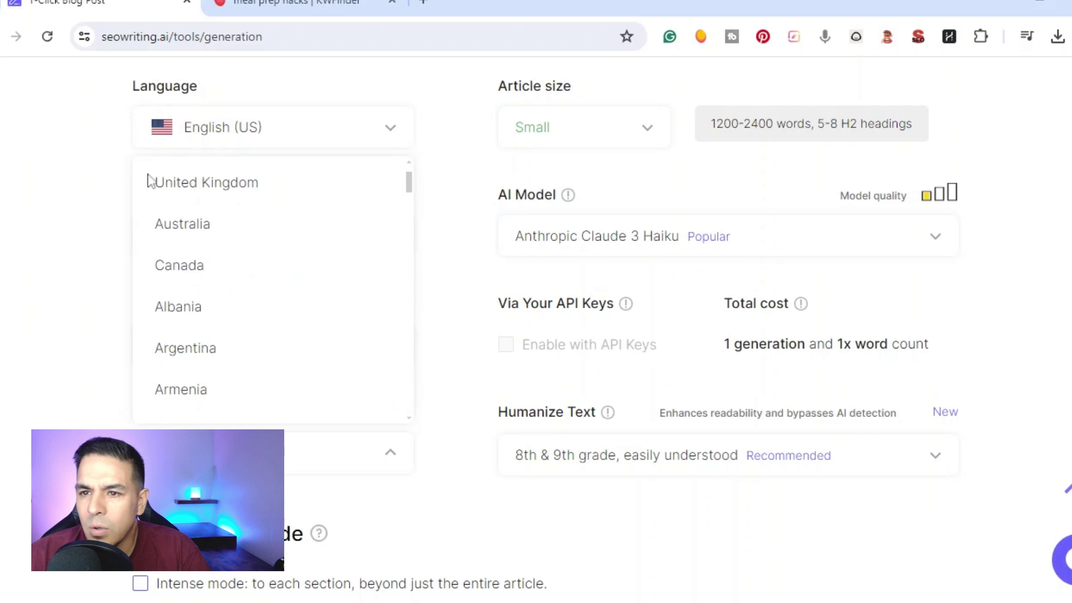
pyautogui.click(187, 240)
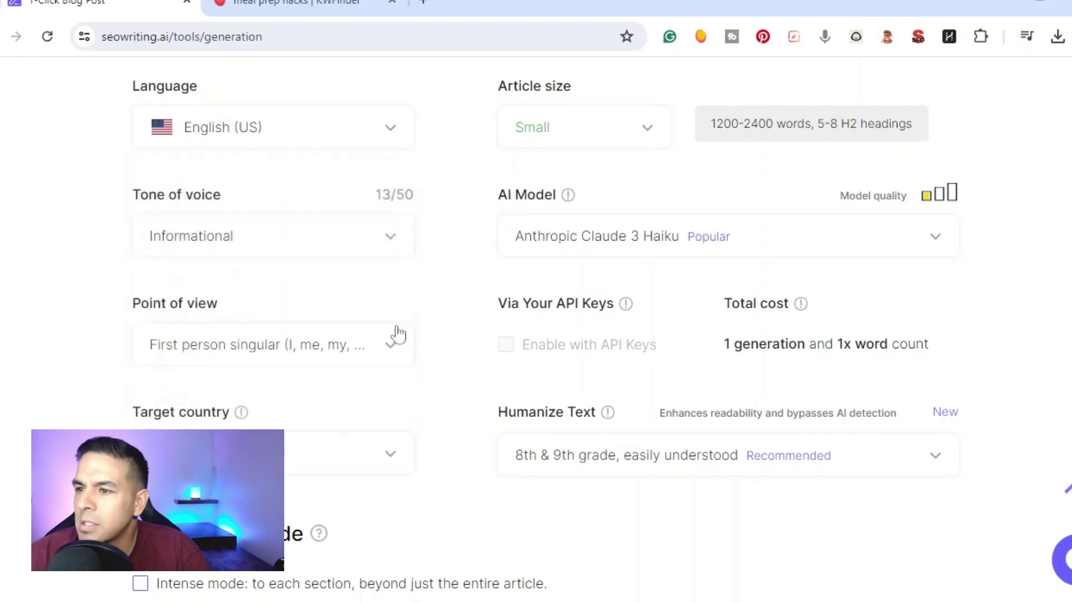
pyautogui.click(783, 241)
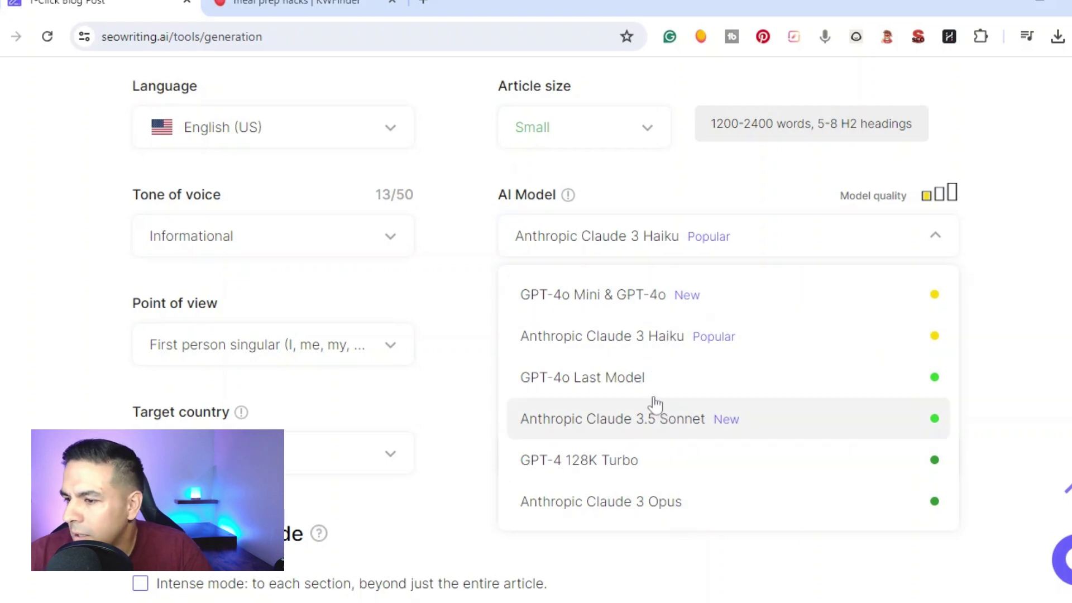
pyautogui.click(632, 431)
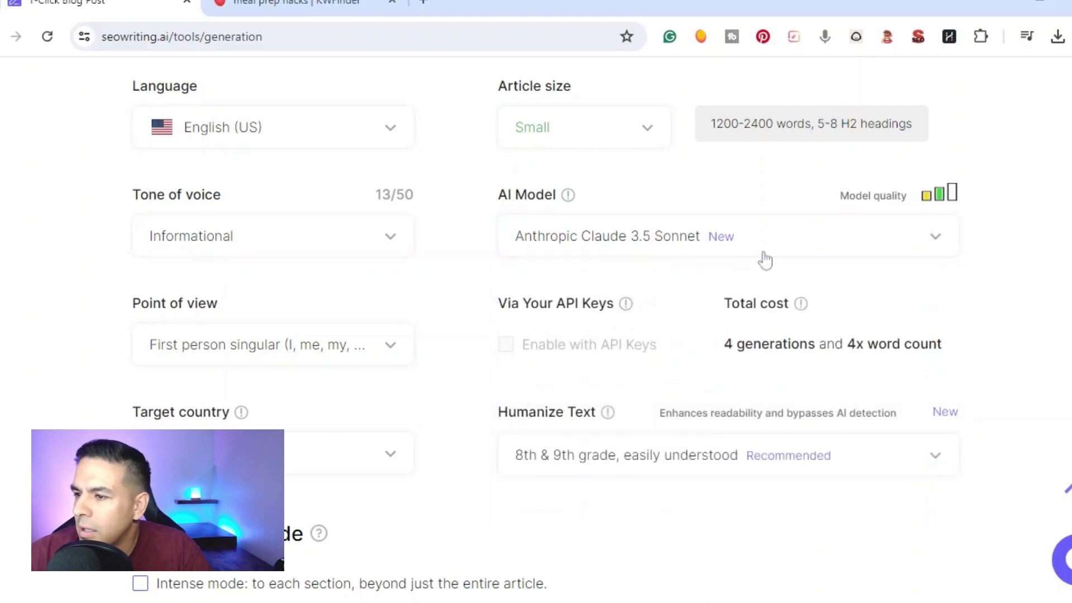
pyautogui.click(762, 252)
pyautogui.click(668, 341)
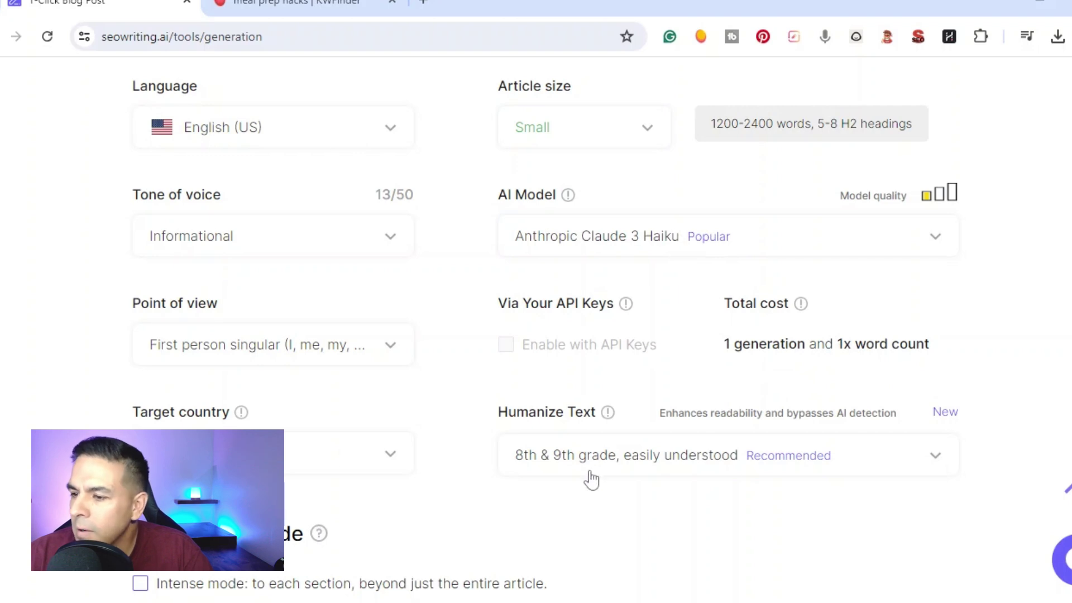
pyautogui.scroll(-2, 589, 479)
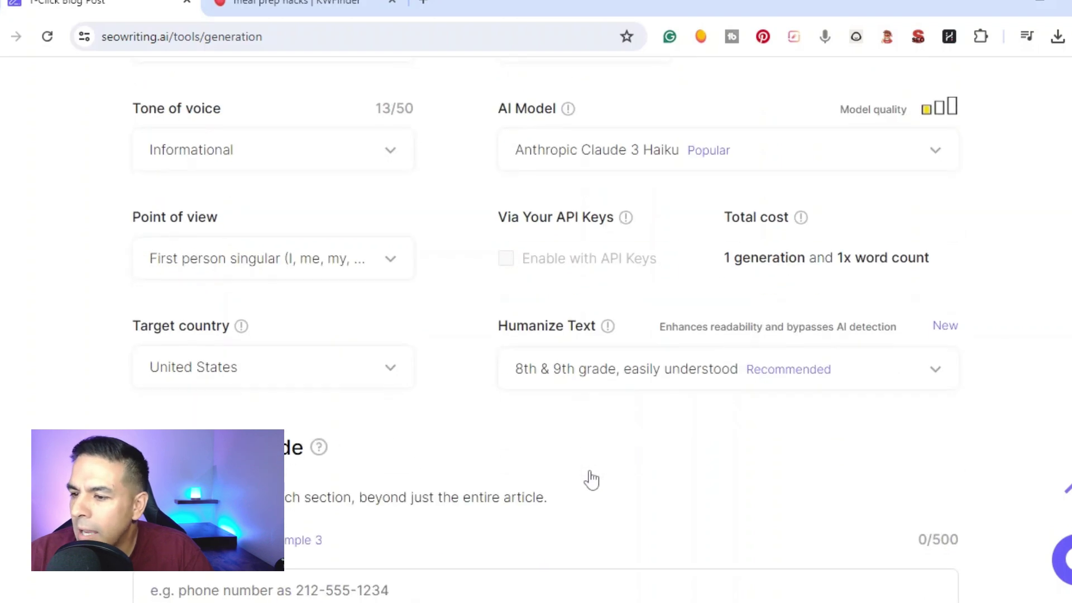
pyautogui.click(810, 379)
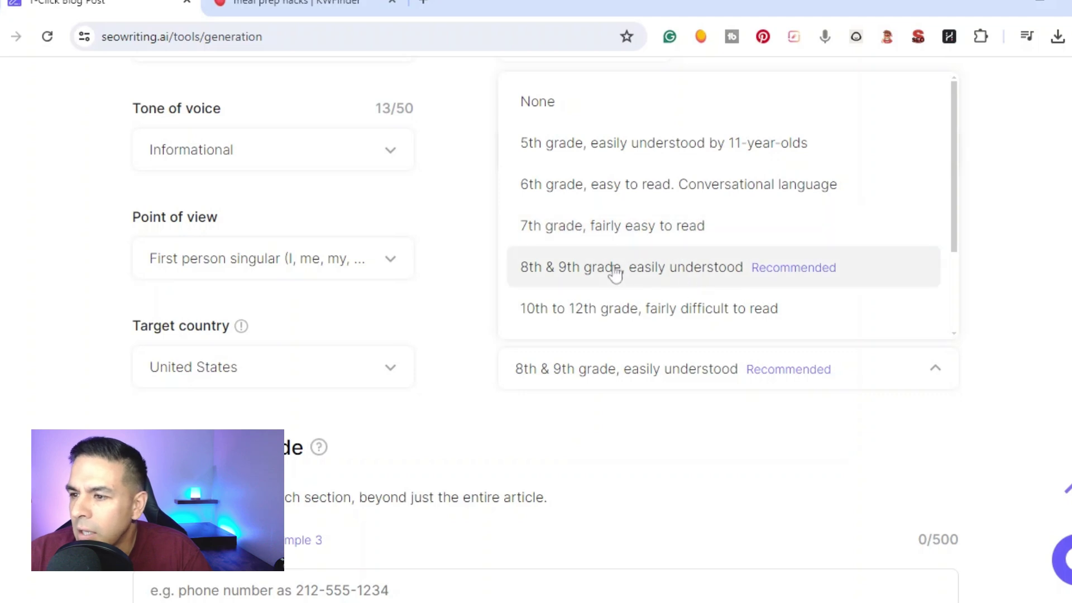
pyautogui.click(787, 274)
pyautogui.scroll(-5, 698, 420)
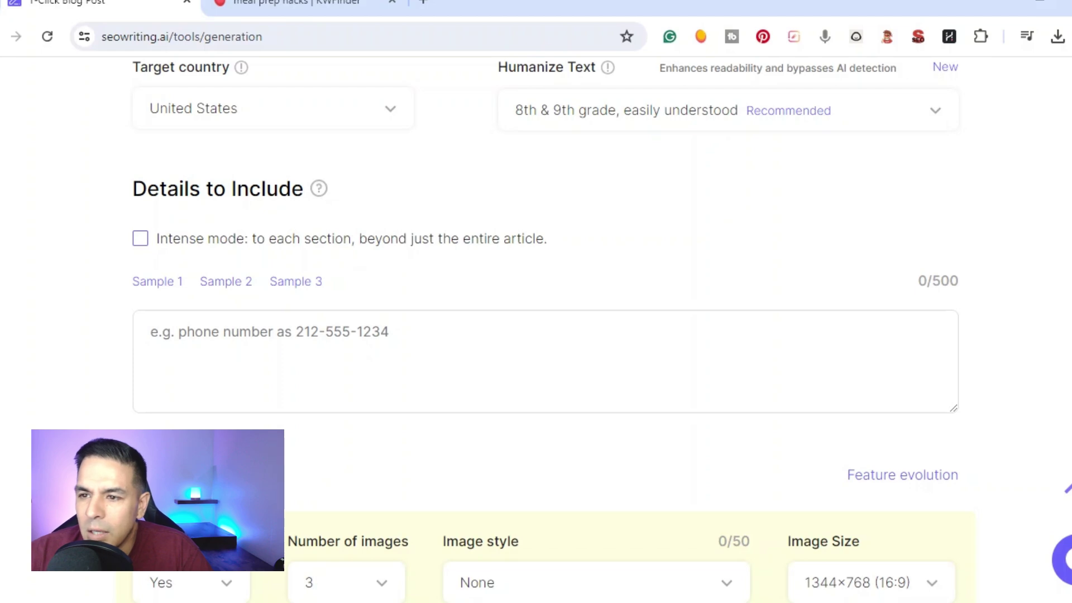
pyautogui.scroll(-5, 314, 371)
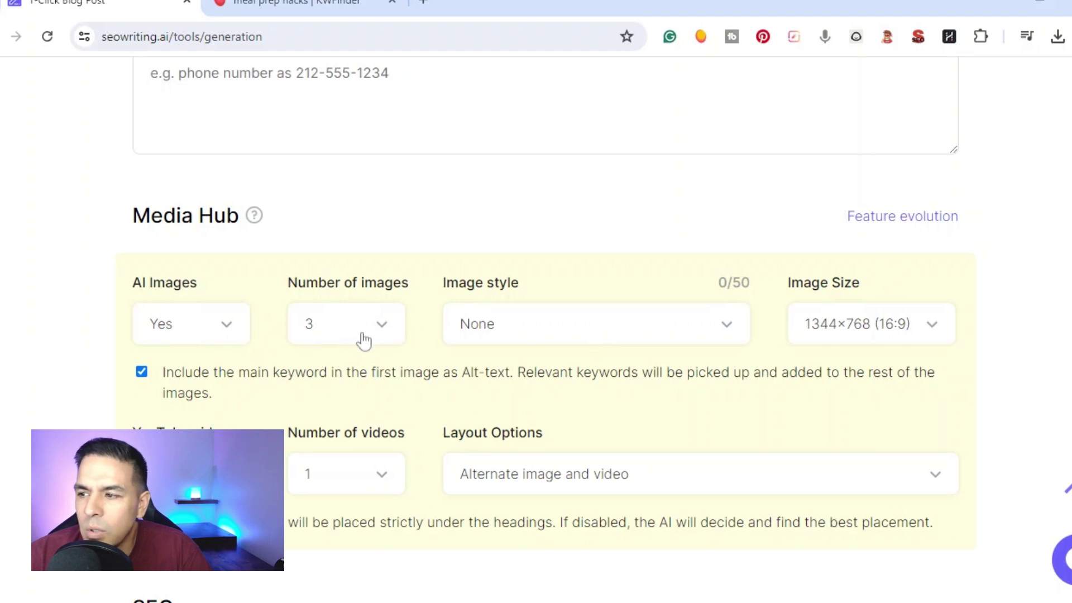
pyautogui.click(577, 340)
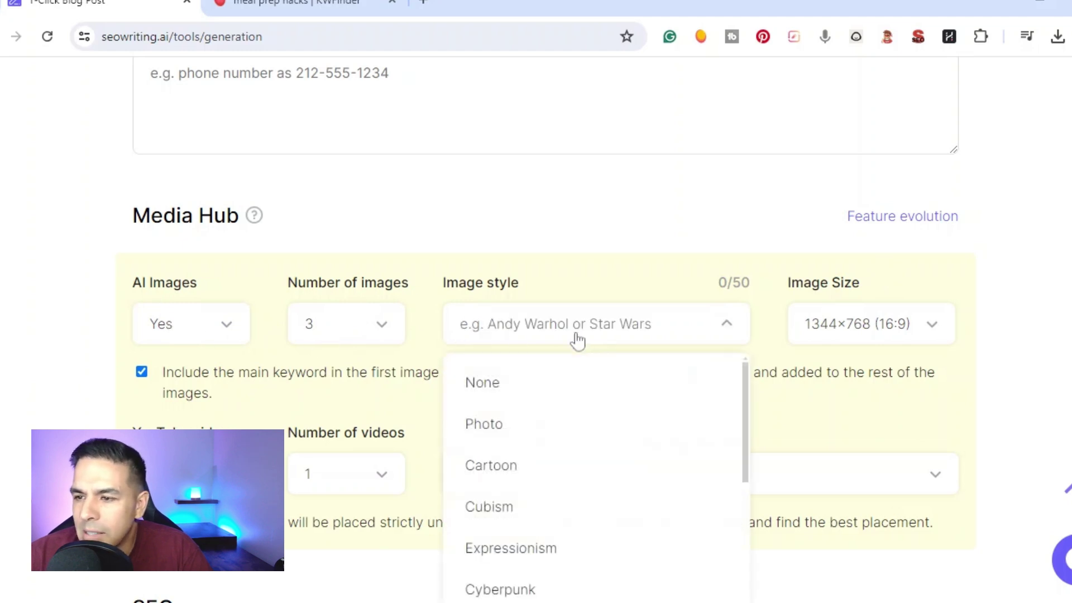
pyautogui.scroll(-3, 614, 570)
pyautogui.scroll(2, 616, 571)
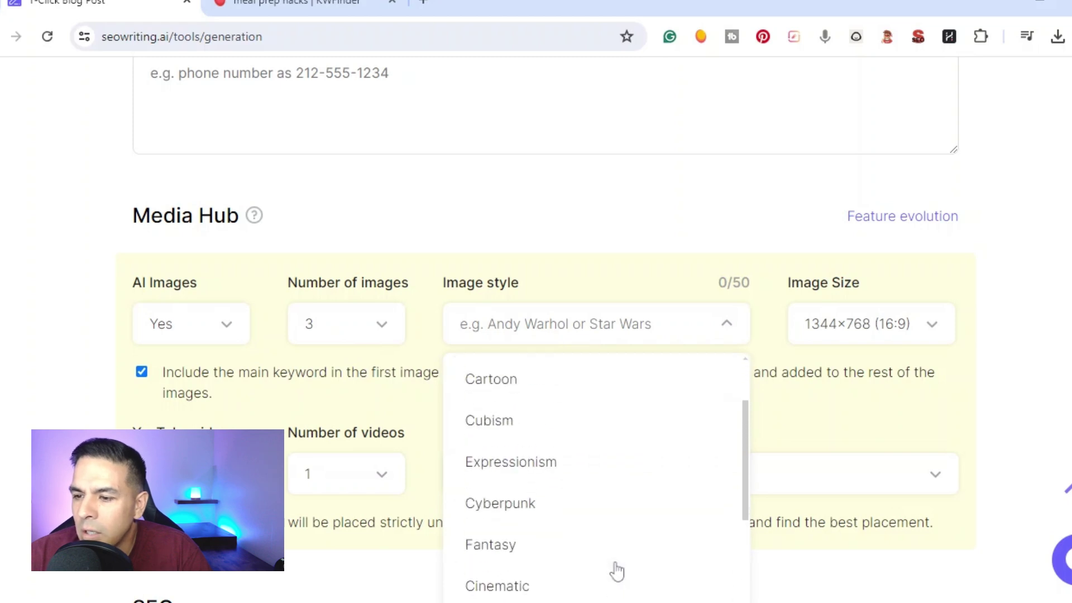
pyautogui.click(590, 235)
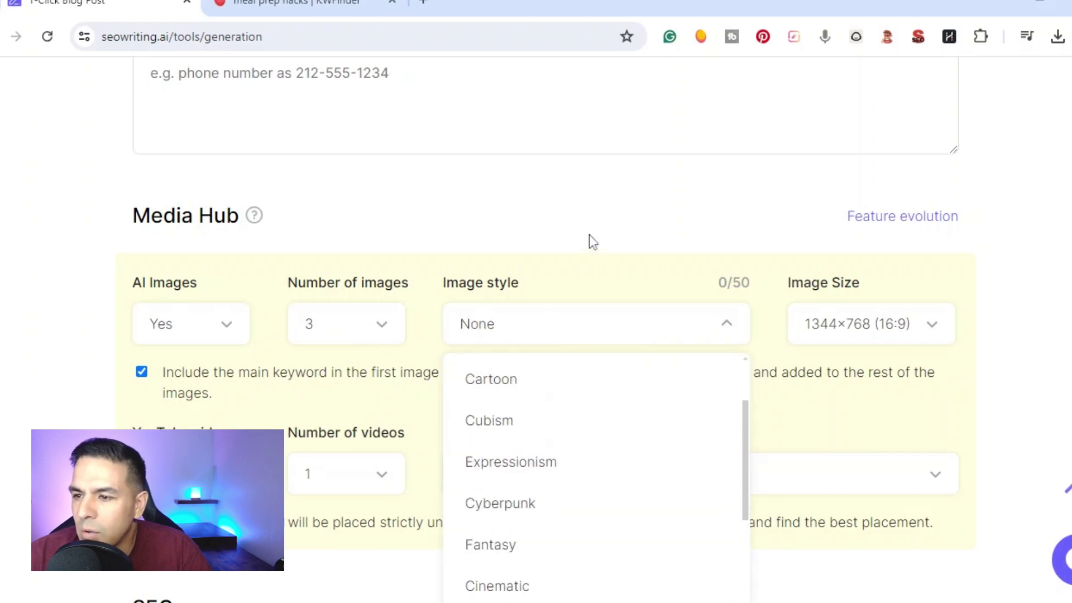
pyautogui.click(589, 235)
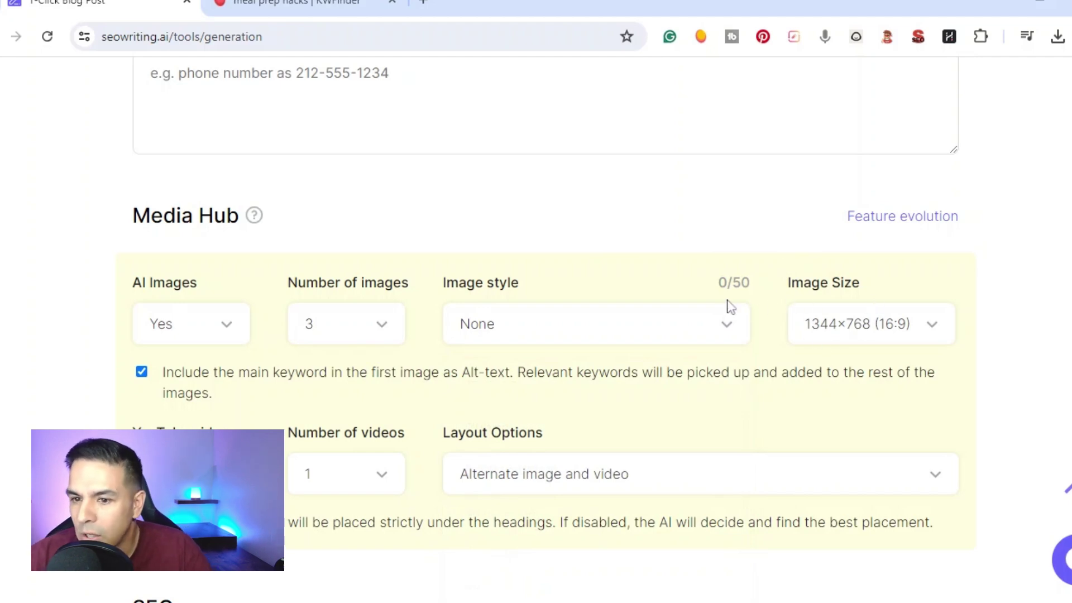
pyautogui.scroll(-2, 41, 366)
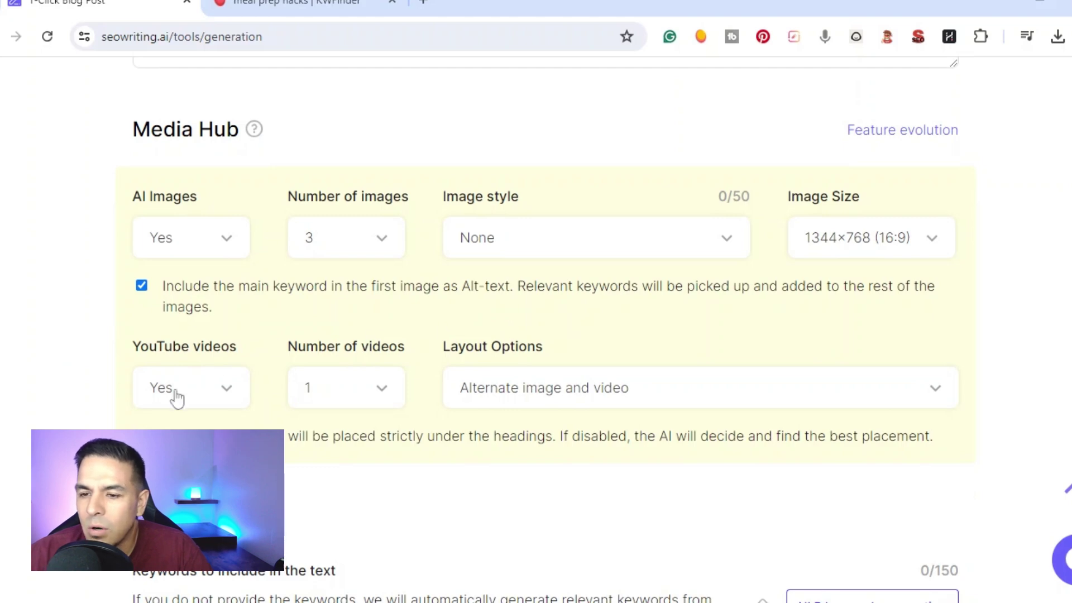
# Step: Generate NLP keywords twice, adding terms like healthy meal planning and meal prep containers (18/150)
pyautogui.scroll(-2, 176, 398)
pyautogui.scroll(-2, 330, 364)
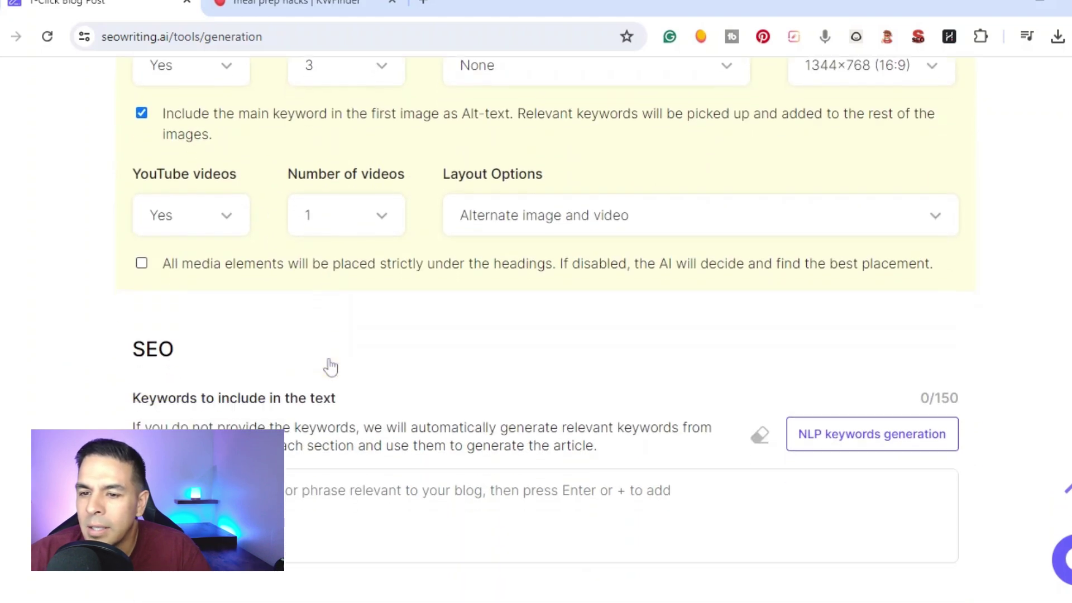
pyautogui.scroll(-2, 330, 367)
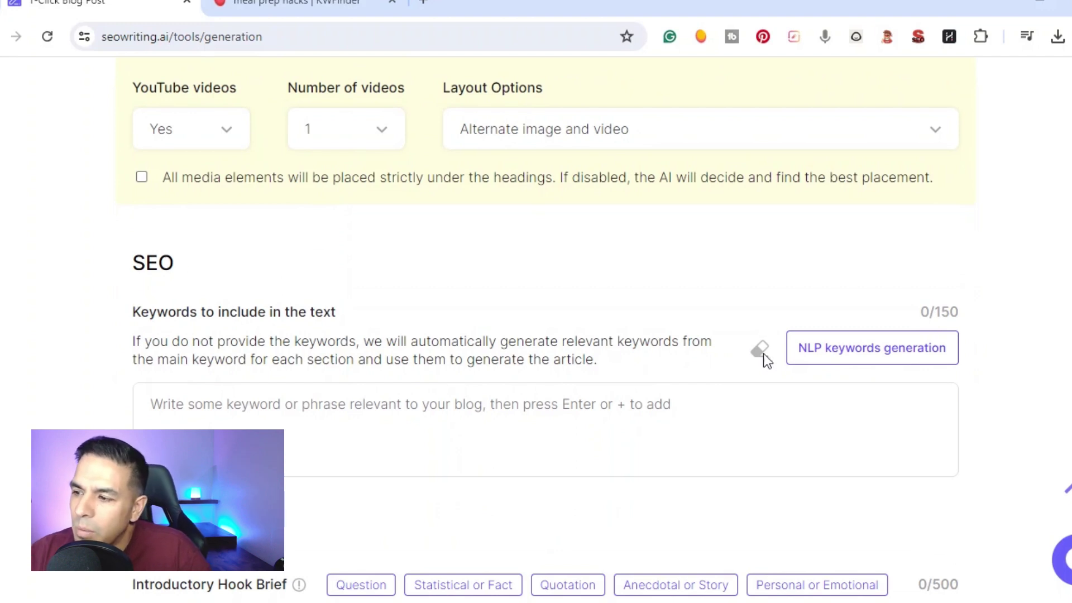
pyautogui.click(869, 353)
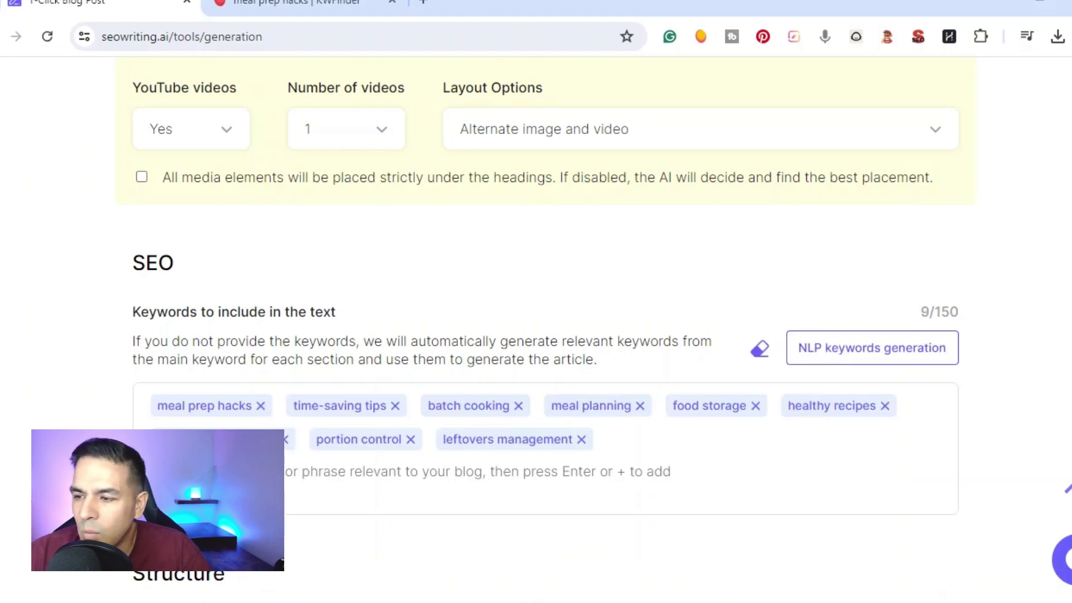
pyautogui.click(870, 355)
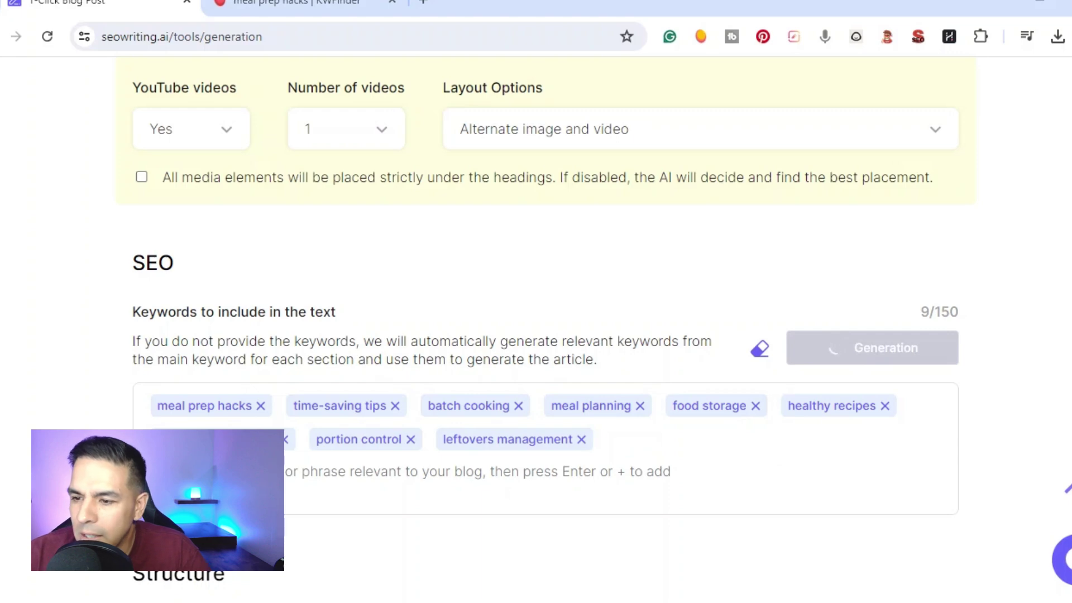
pyautogui.scroll(-5, 654, 400)
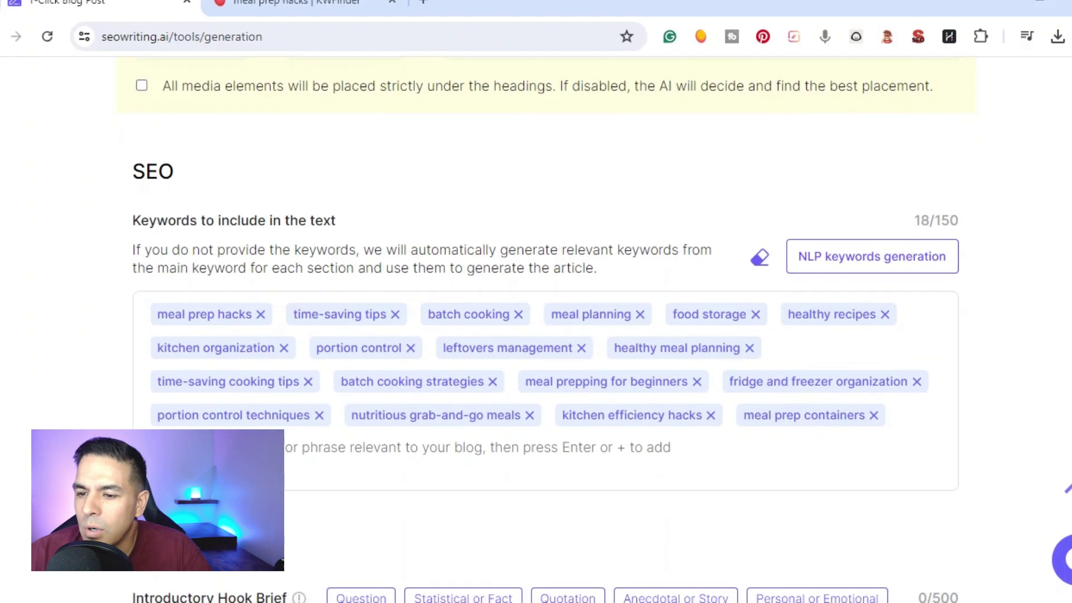
pyautogui.scroll(-2, 179, 364)
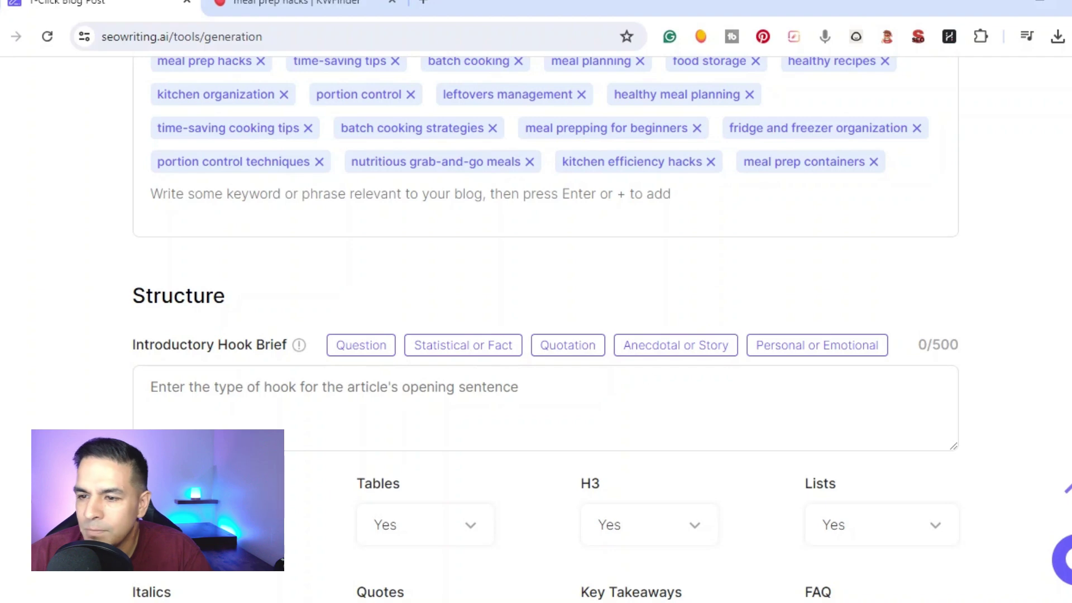
# Step: Use the Question hook for the introductory brief and review the Structure formatting options
pyautogui.click(357, 348)
pyautogui.scroll(-3, 67, 371)
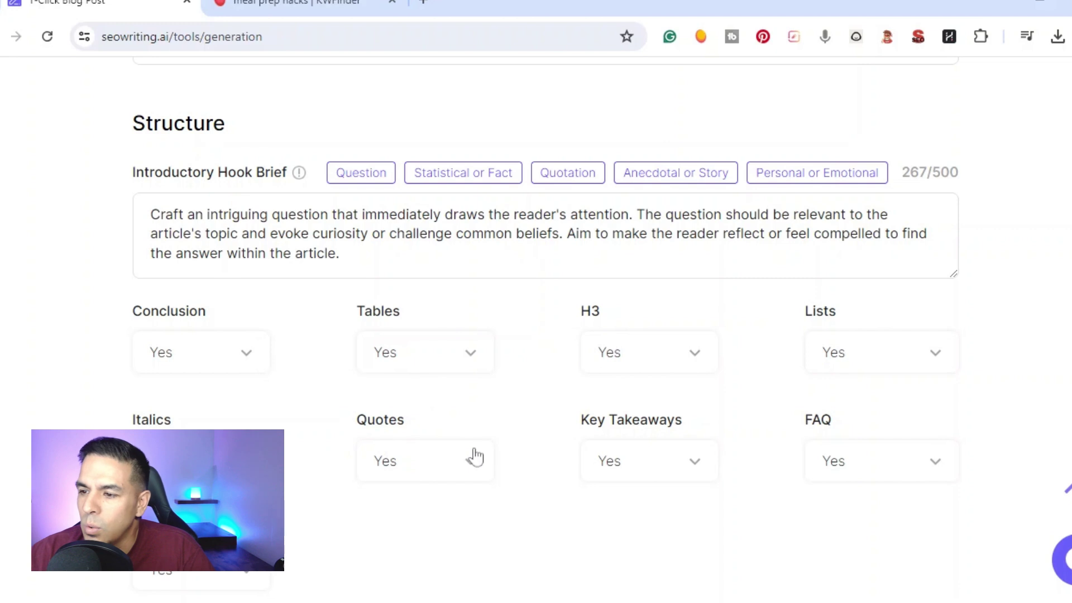
pyautogui.scroll(-2, 875, 458)
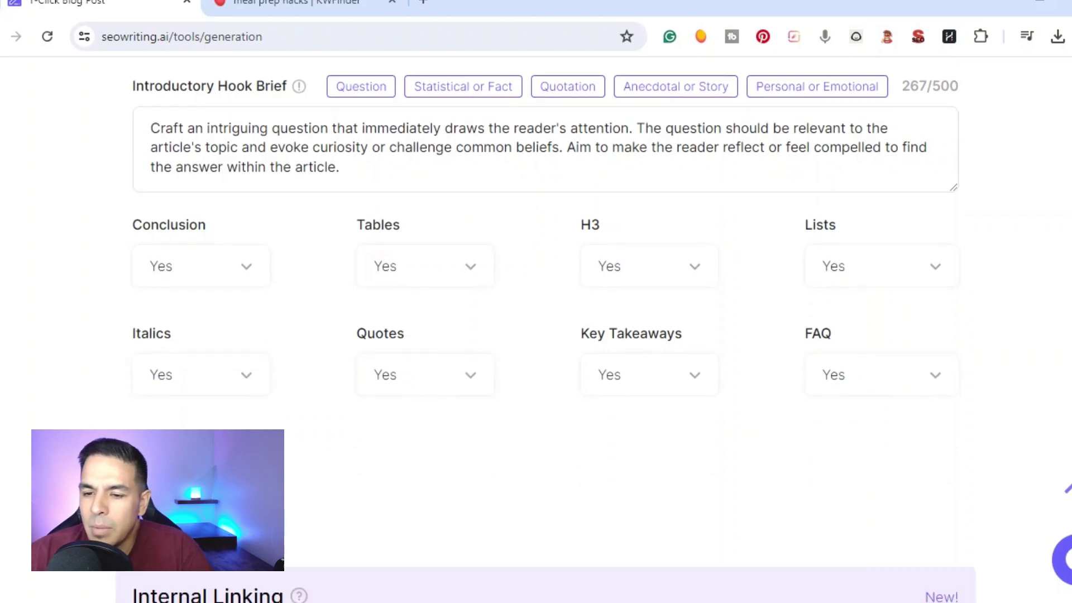
pyautogui.scroll(-6, 309, 475)
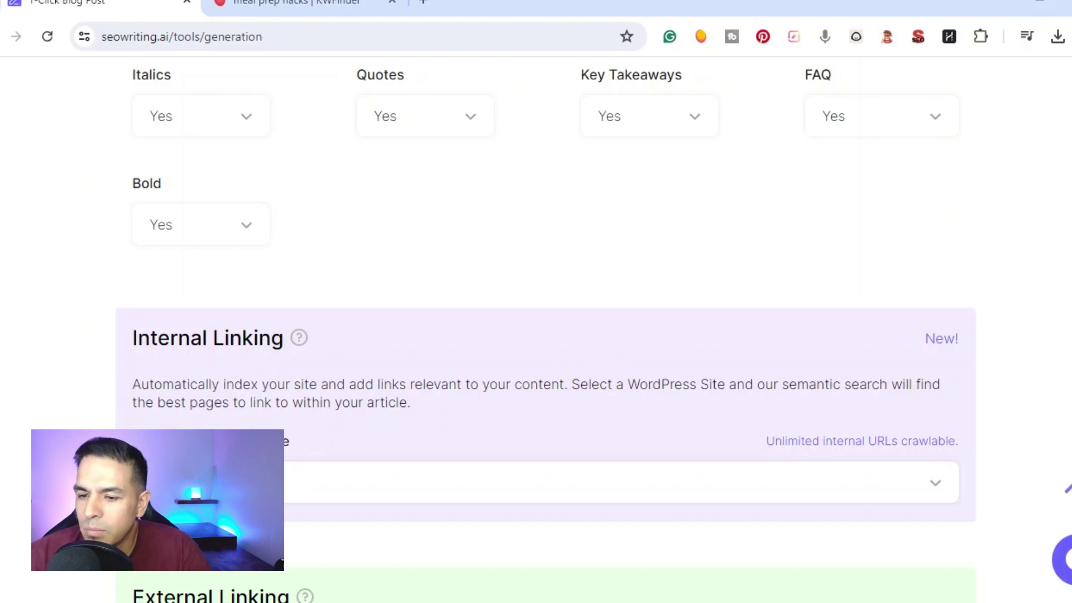
# Step: Set Connect to Web access to Deep Web, leaving Citations and Source Links at No
pyautogui.scroll(-3, 390, 381)
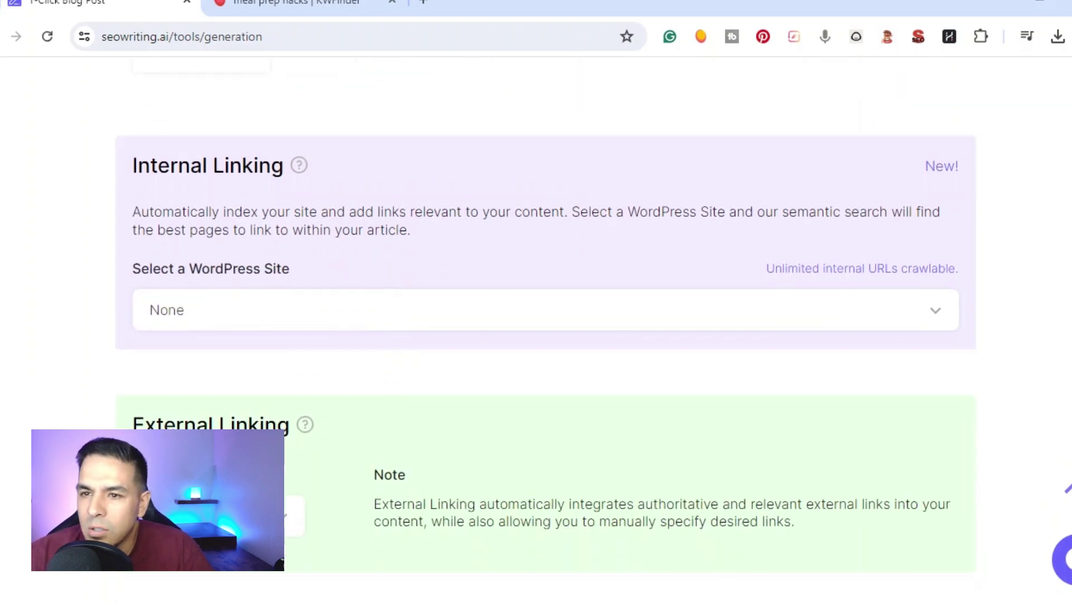
pyautogui.scroll(-2, 192, 257)
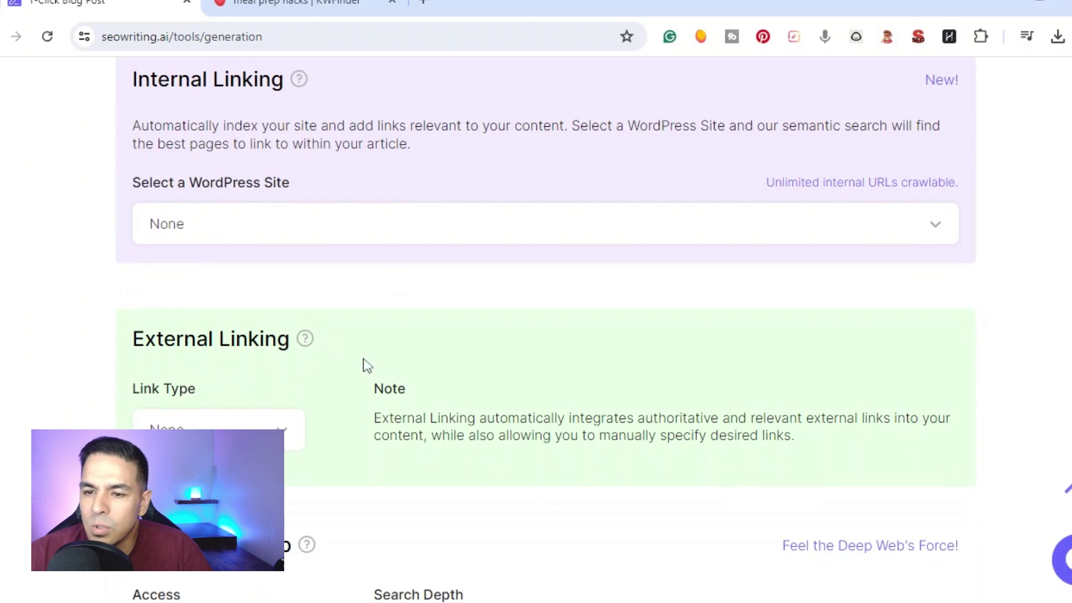
pyautogui.scroll(-2, 309, 409)
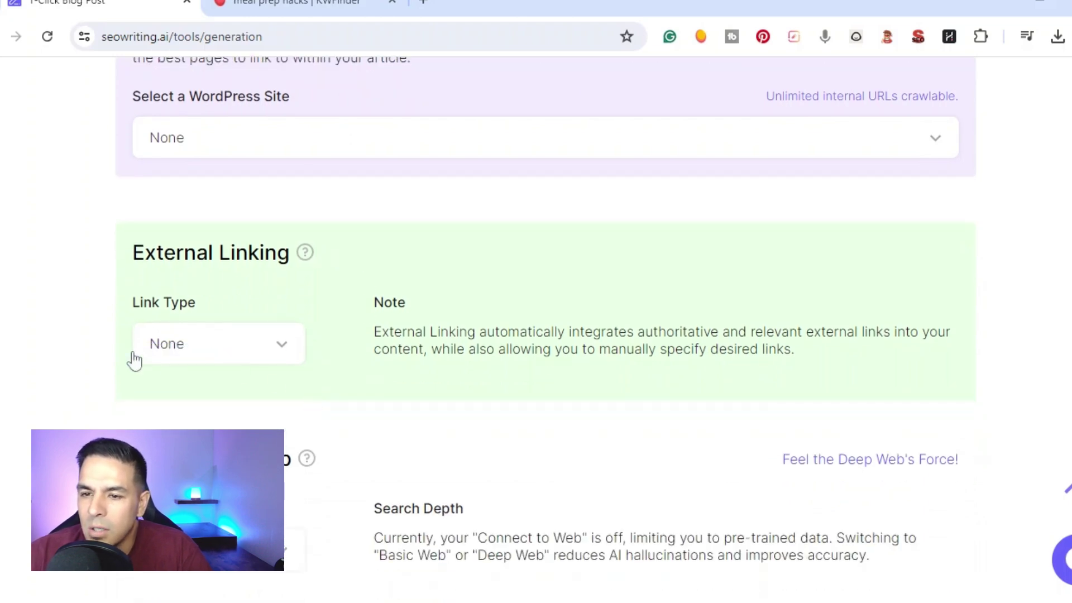
pyautogui.scroll(-2, 304, 378)
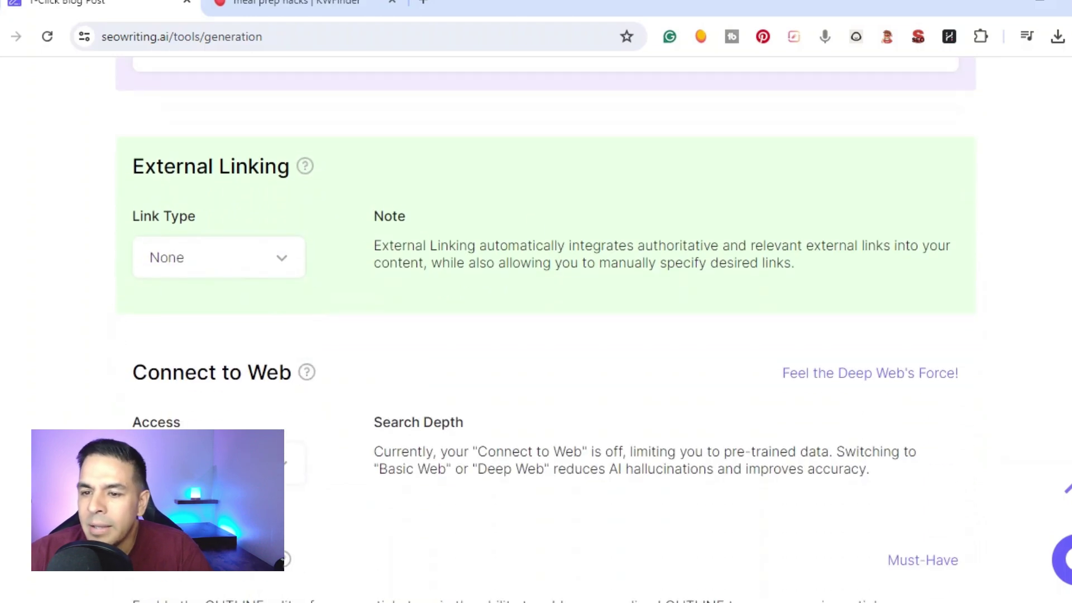
pyautogui.scroll(-4, 263, 381)
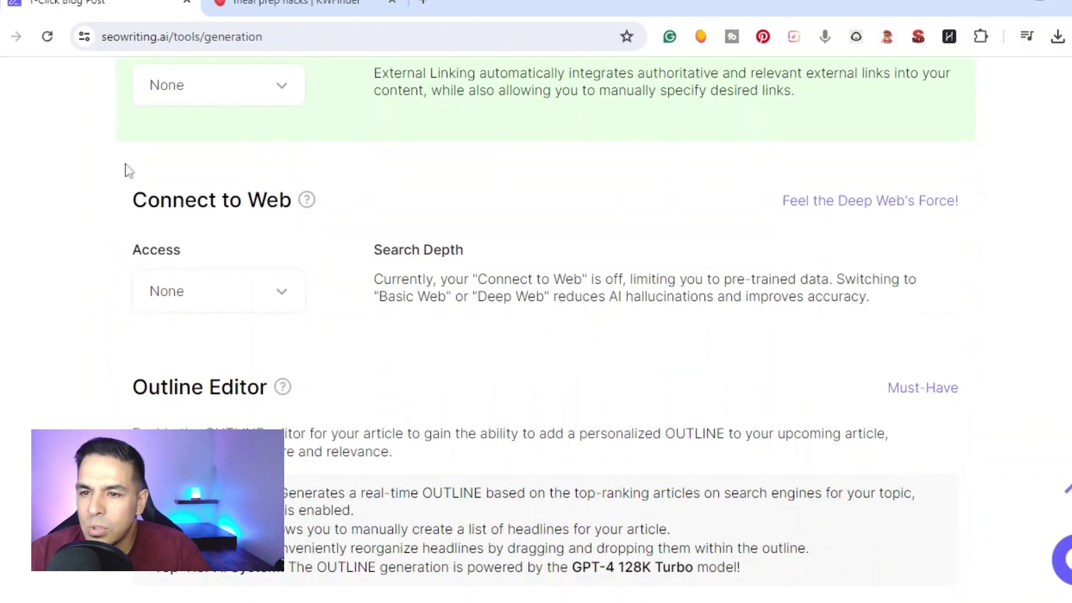
pyautogui.click(193, 296)
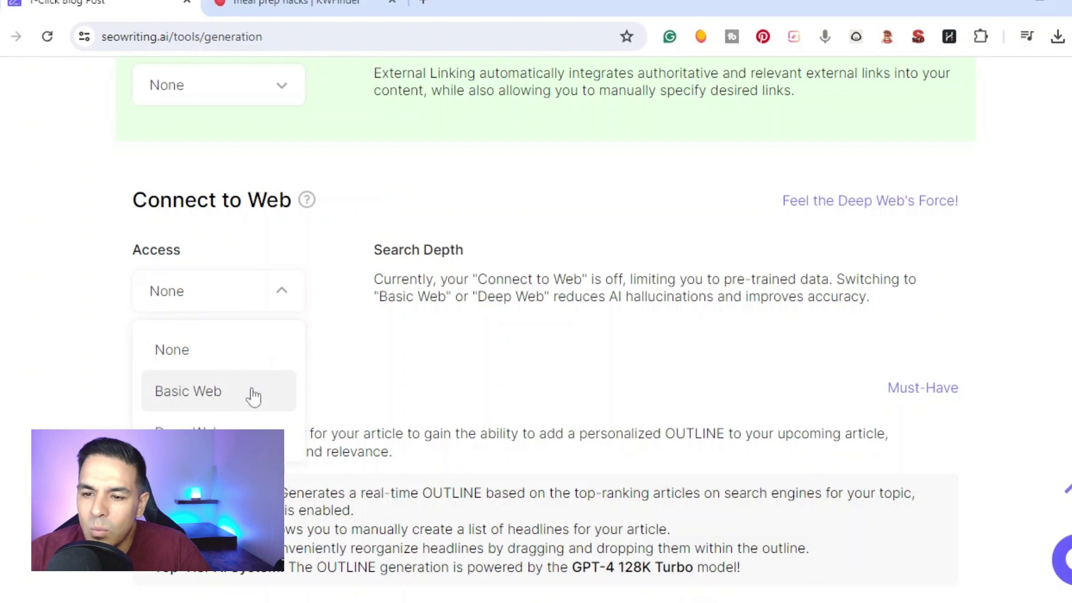
pyautogui.click(251, 434)
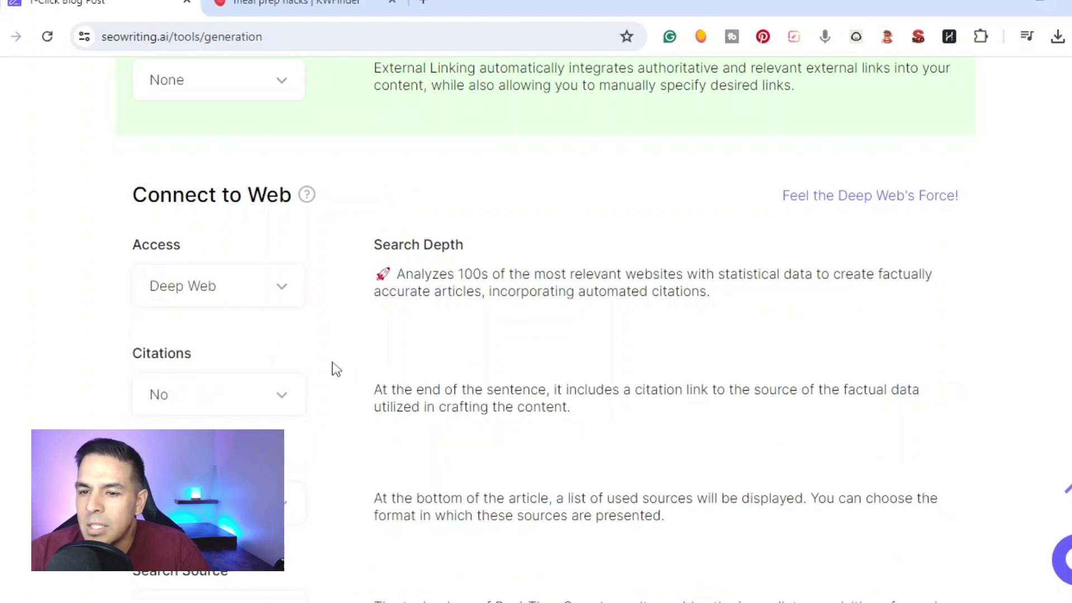
pyautogui.scroll(-2, 335, 366)
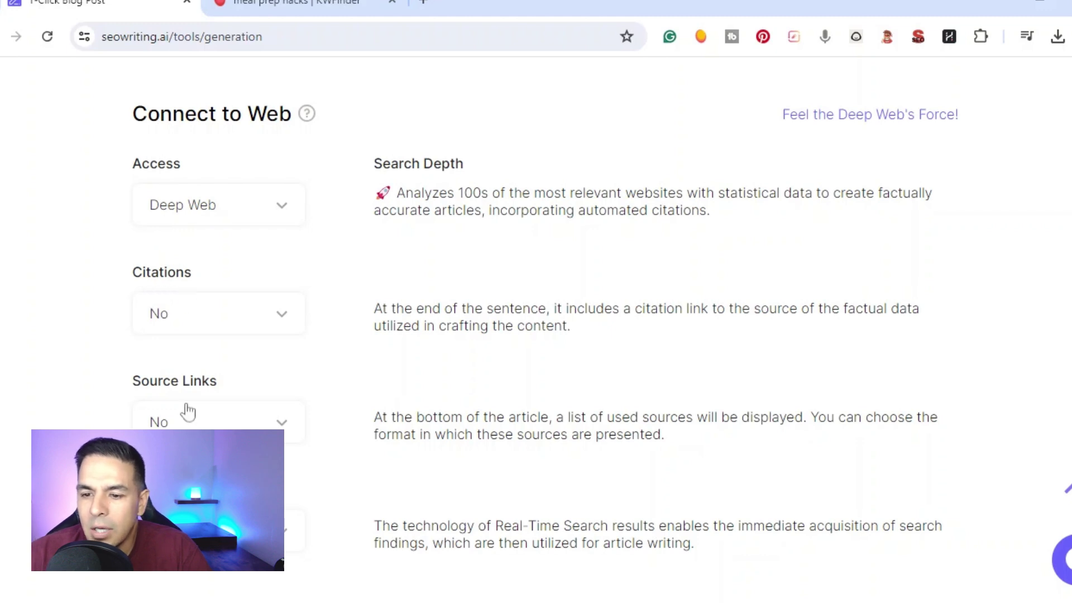
pyautogui.scroll(-2, 189, 411)
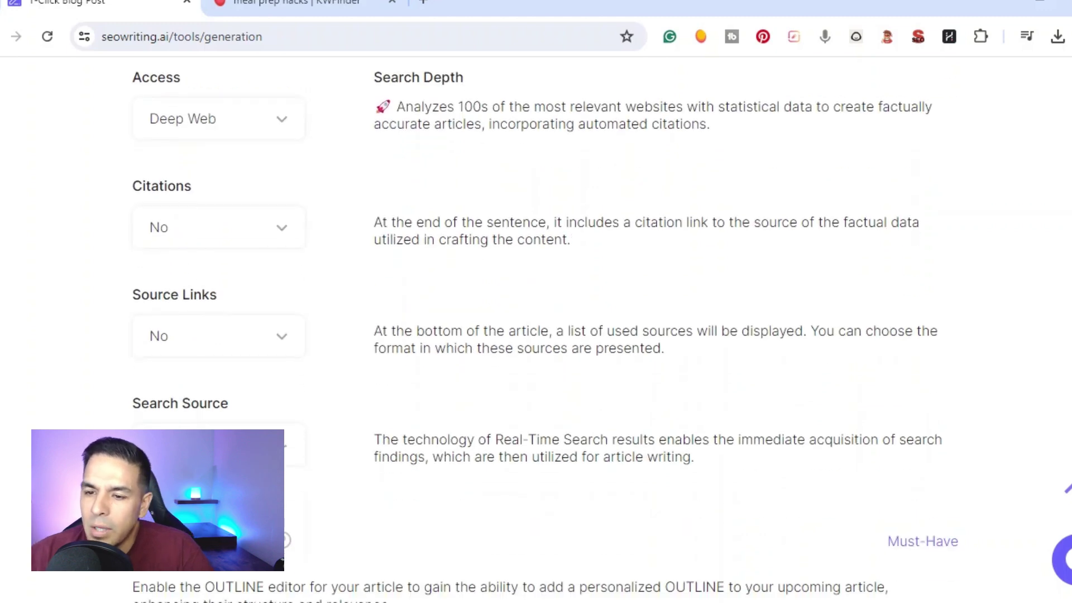
pyautogui.click(217, 445)
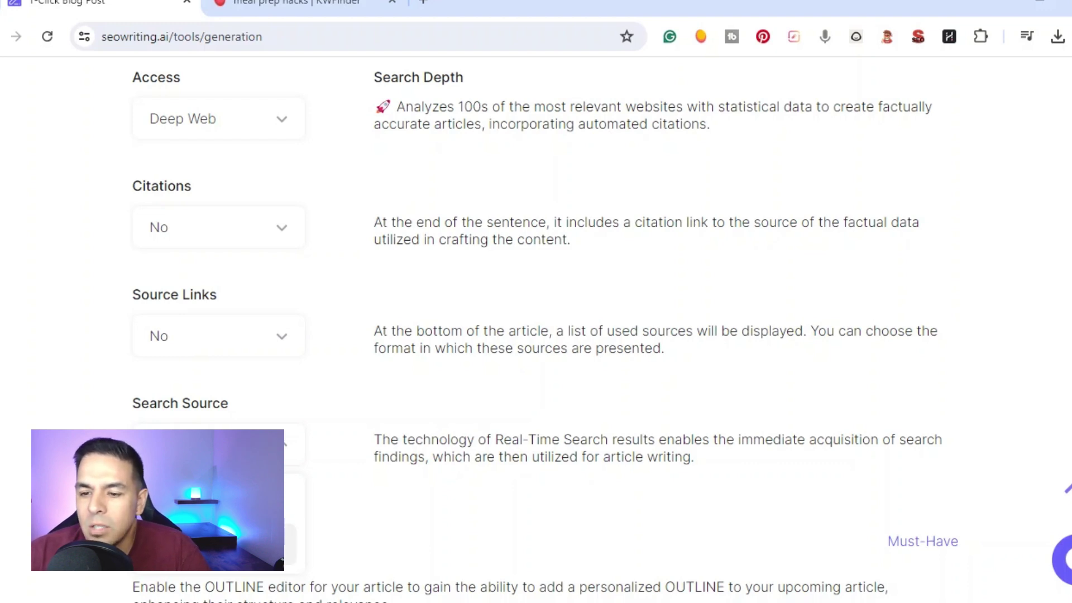
# Step: Select Real-Time Search as the search source and enable the Outline editor
pyautogui.click(290, 564)
pyautogui.scroll(-4, 124, 292)
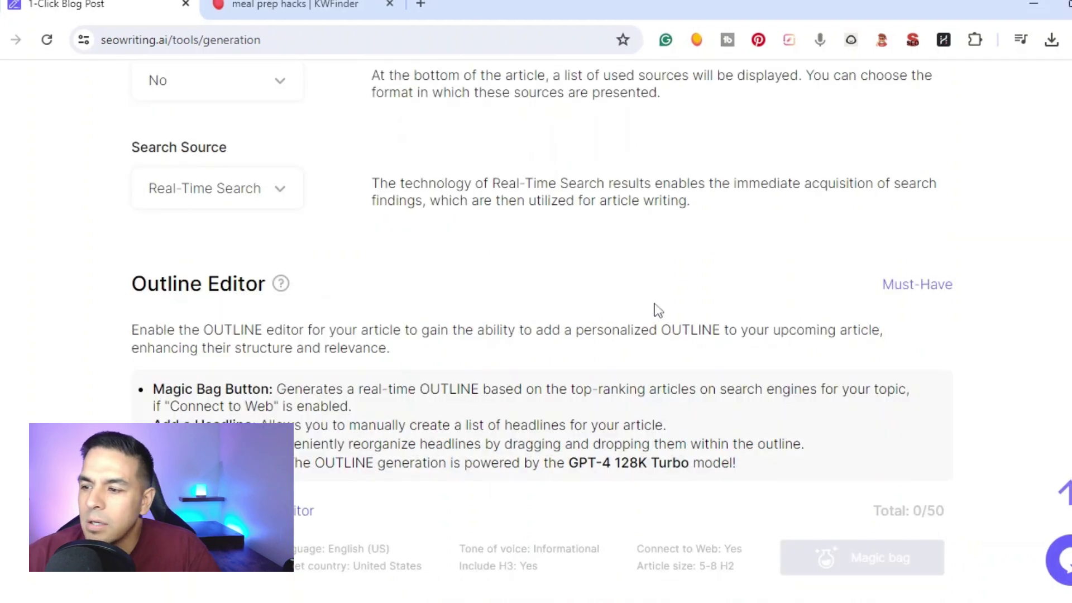
pyautogui.scroll(-2, 654, 309)
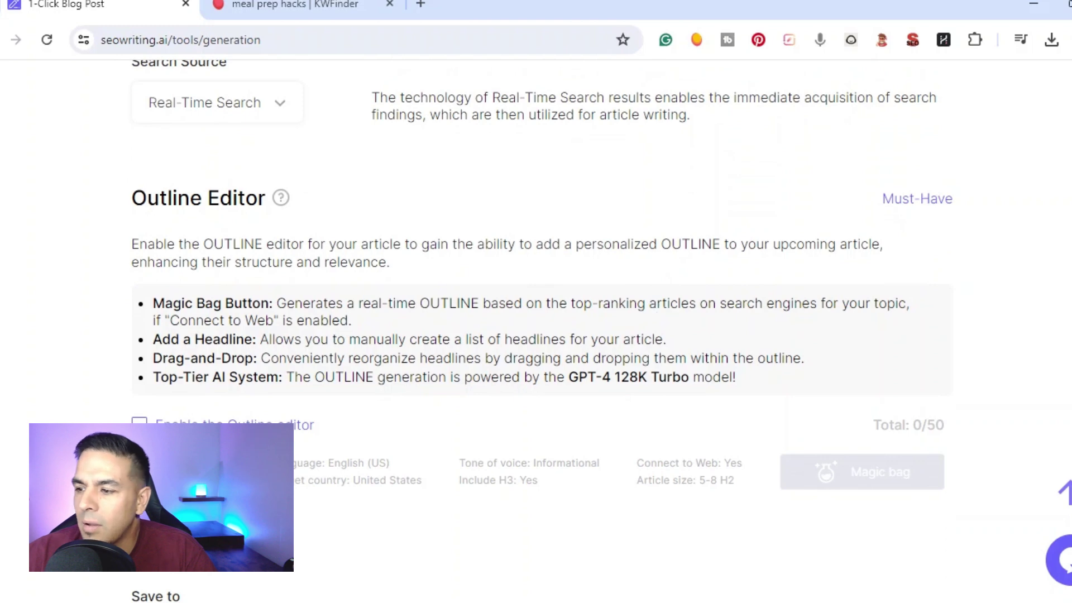
pyautogui.click(140, 424)
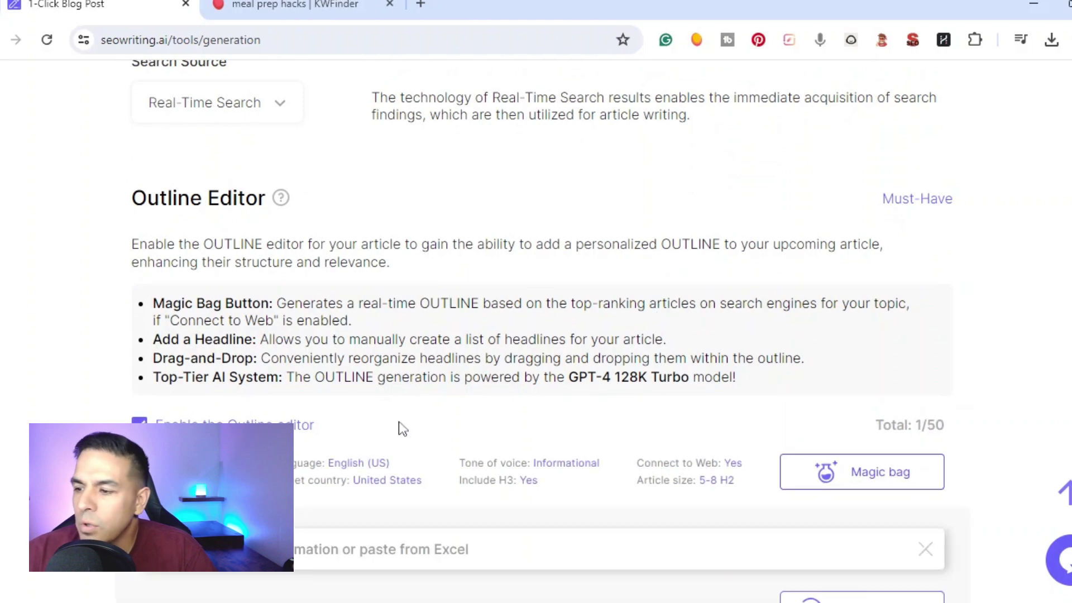
pyautogui.scroll(-2, 522, 408)
pyautogui.scroll(-2, 660, 414)
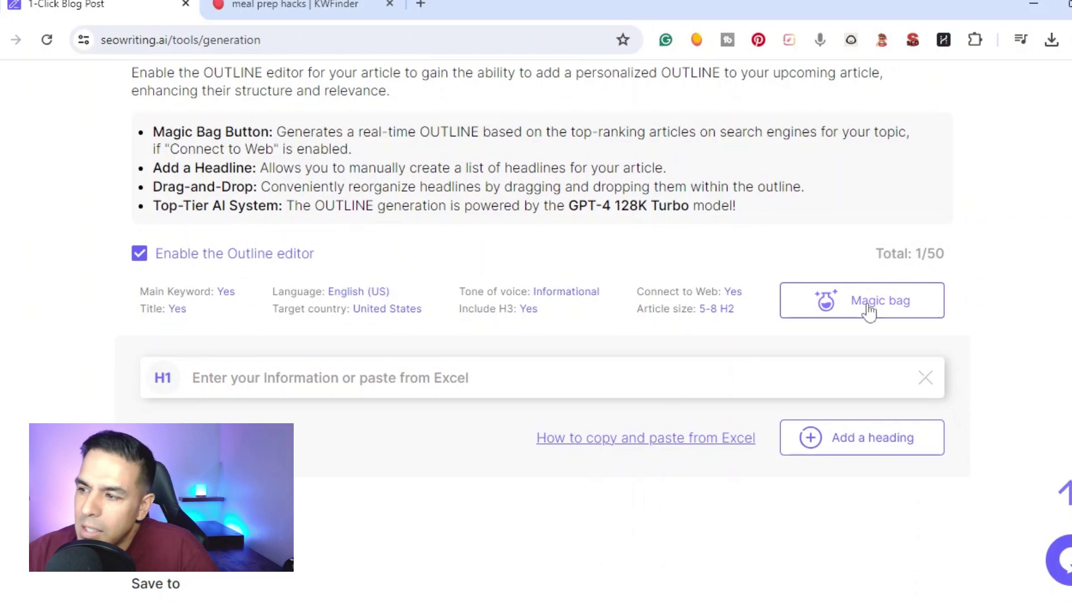
# Step: Generate a 10-heading outline with Magic bag, ending in a Conclusion
pyautogui.click(869, 312)
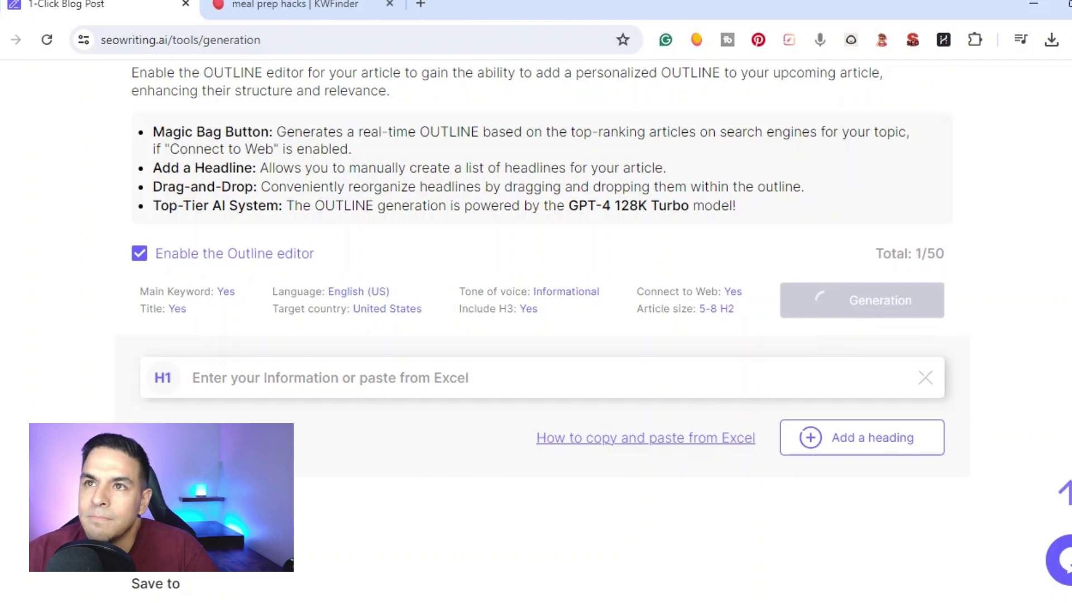
pyautogui.scroll(-3, 213, 267)
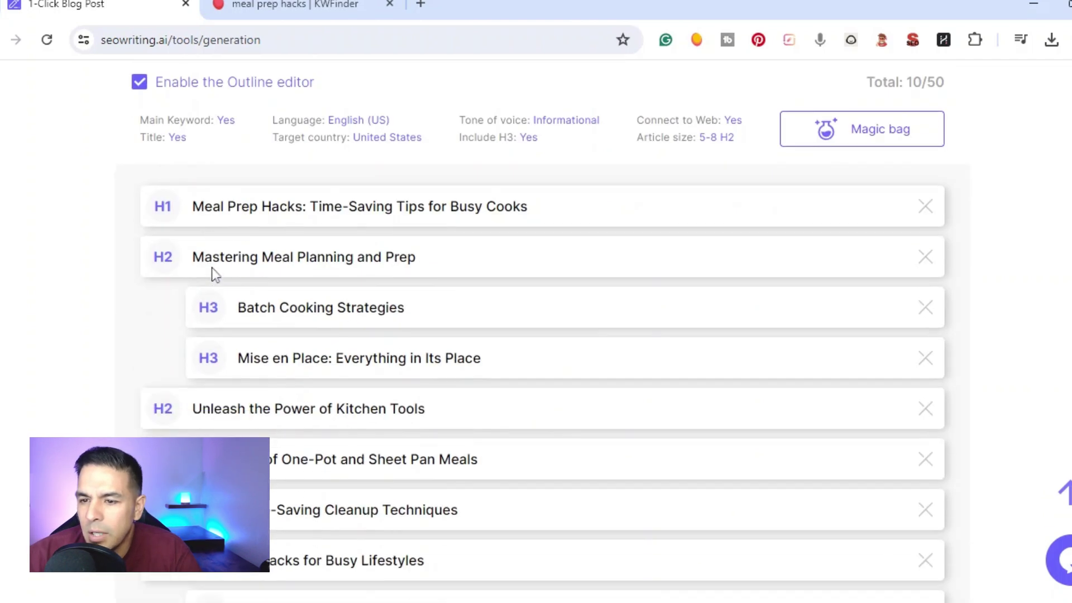
pyautogui.scroll(-6, 471, 190)
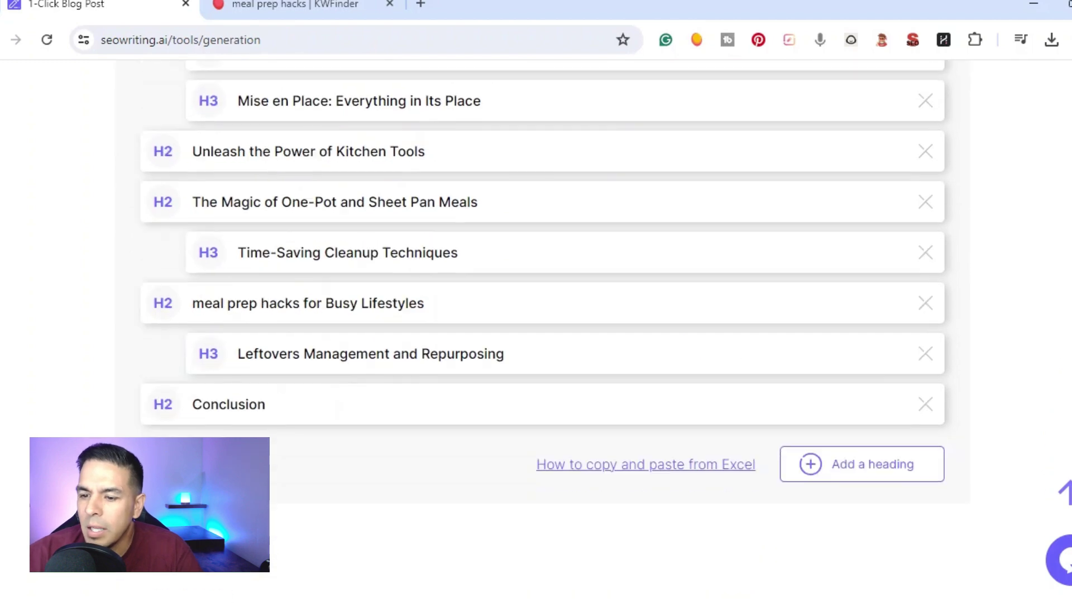
pyautogui.scroll(2, 471, 190)
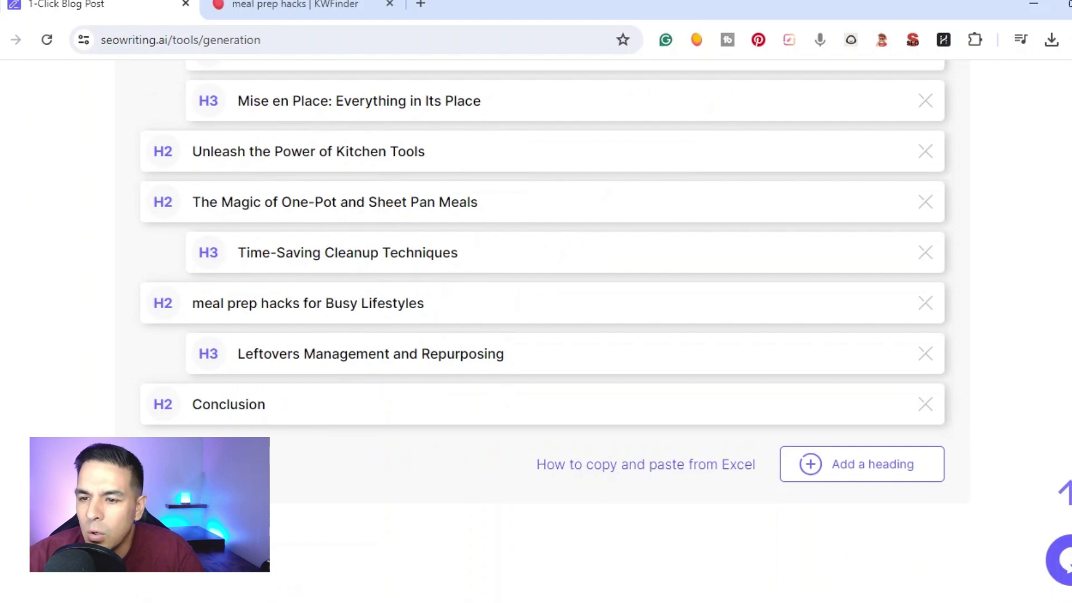
pyautogui.click(619, 479)
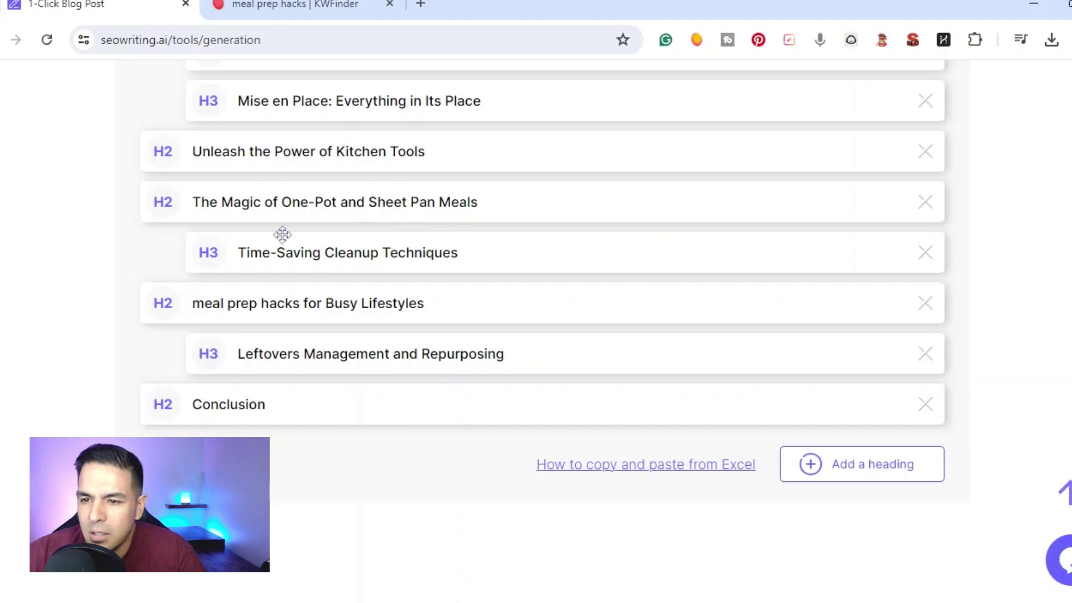
pyautogui.scroll(3, 282, 234)
pyautogui.scroll(-6, 283, 234)
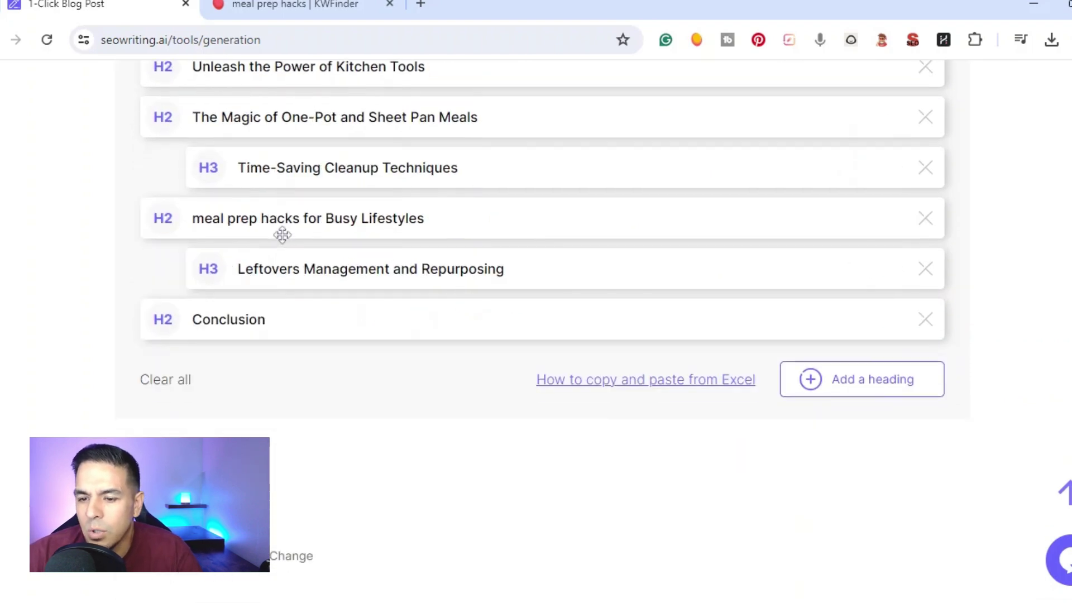
pyautogui.scroll(-1, 282, 240)
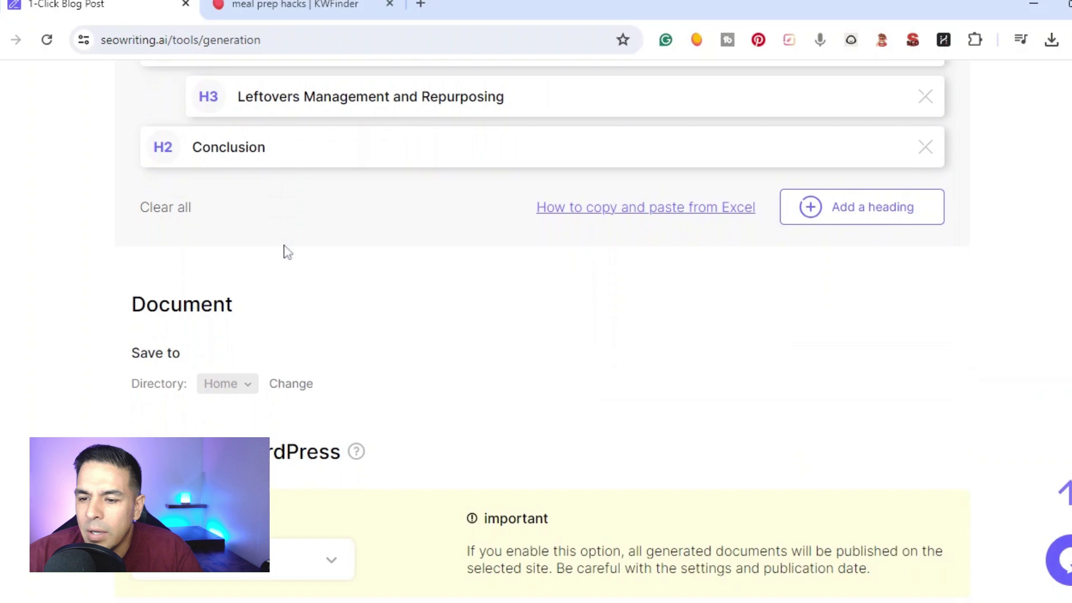
pyautogui.scroll(-1, 284, 249)
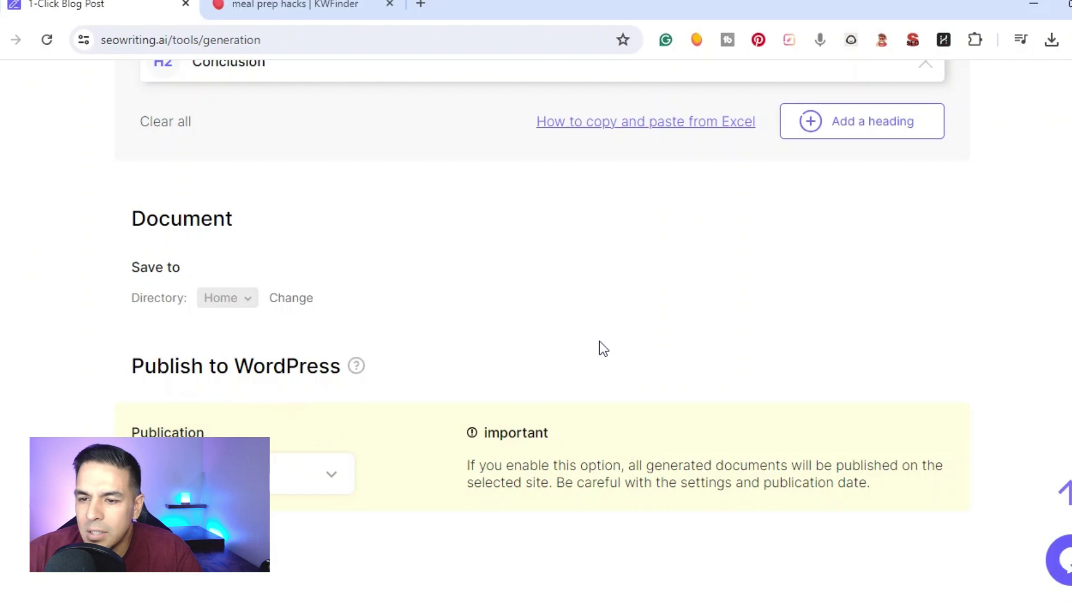
pyautogui.scroll(10, 603, 348)
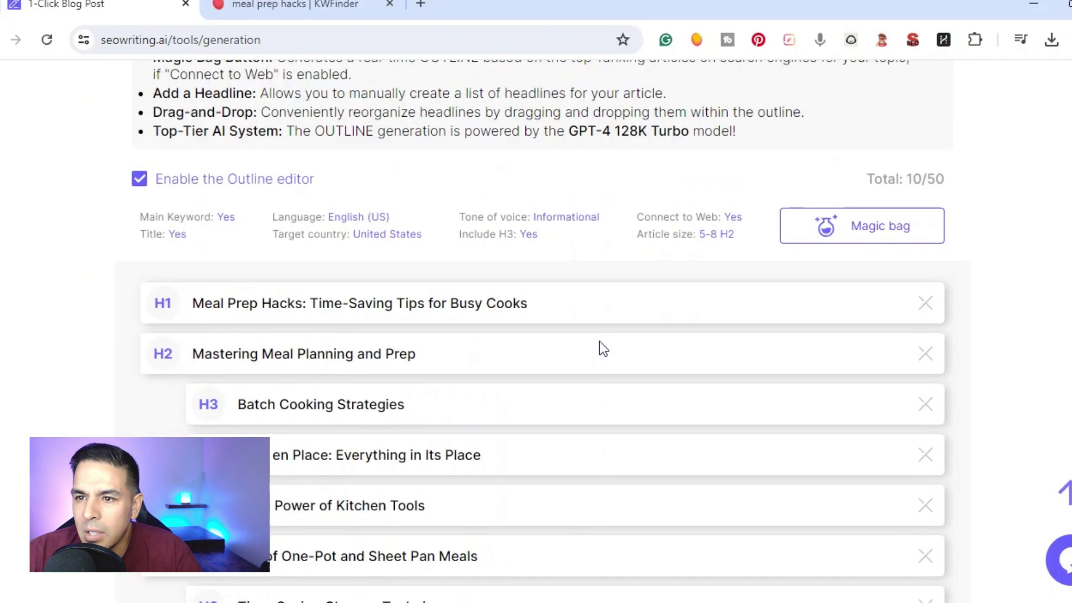
# Step: Run the article generation from the top of the form
pyautogui.scroll(15, 603, 349)
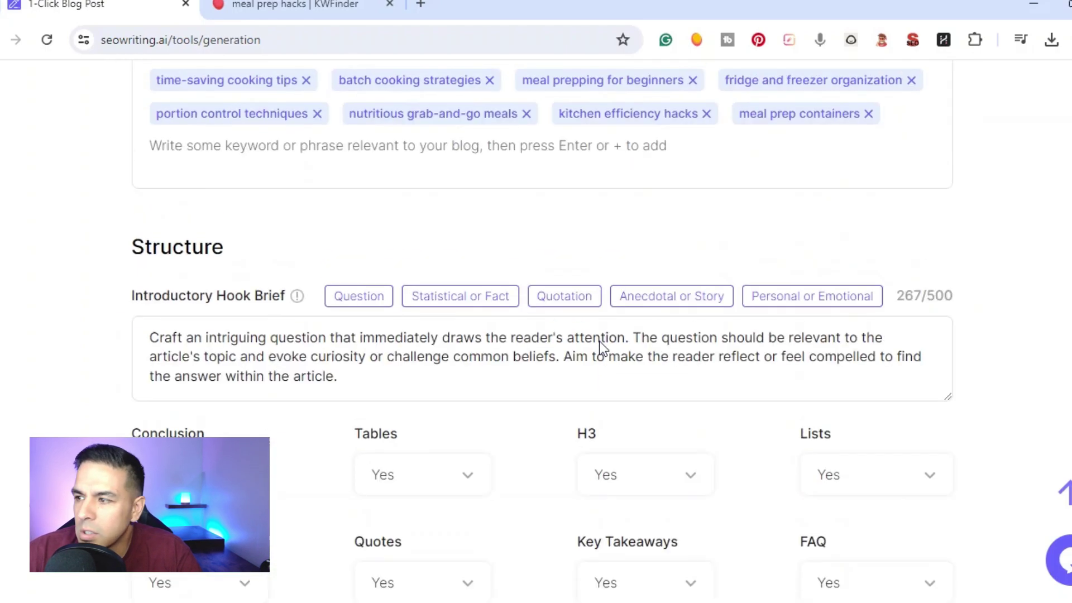
pyautogui.scroll(15, 603, 348)
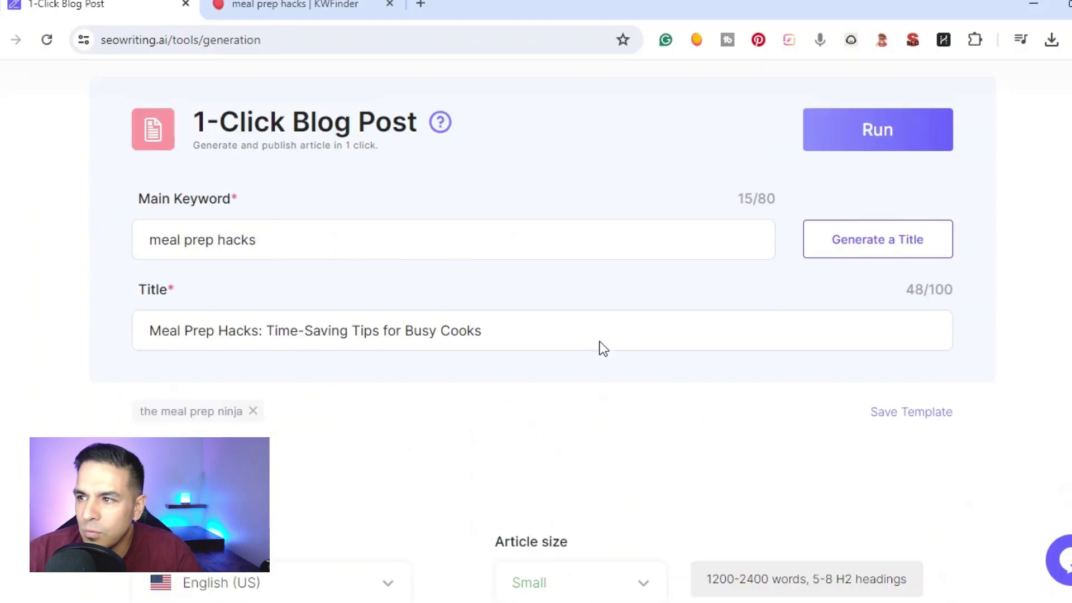
pyautogui.scroll(2, 603, 348)
pyautogui.click(865, 193)
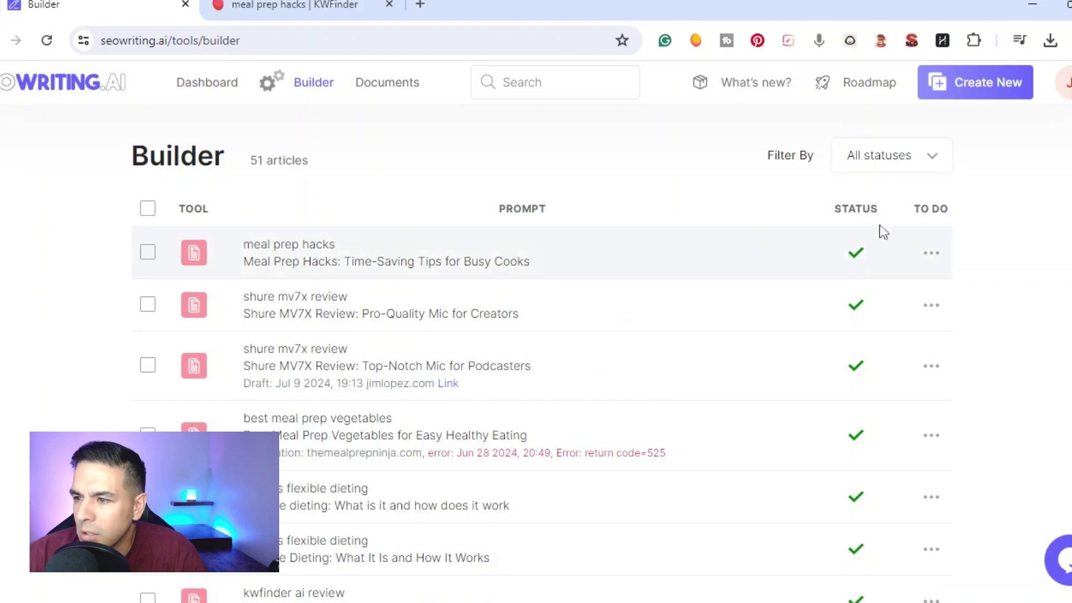
# Step: Open the Meal Prep Hacks article from Builder and briefly show its meta tags
pyautogui.click(371, 246)
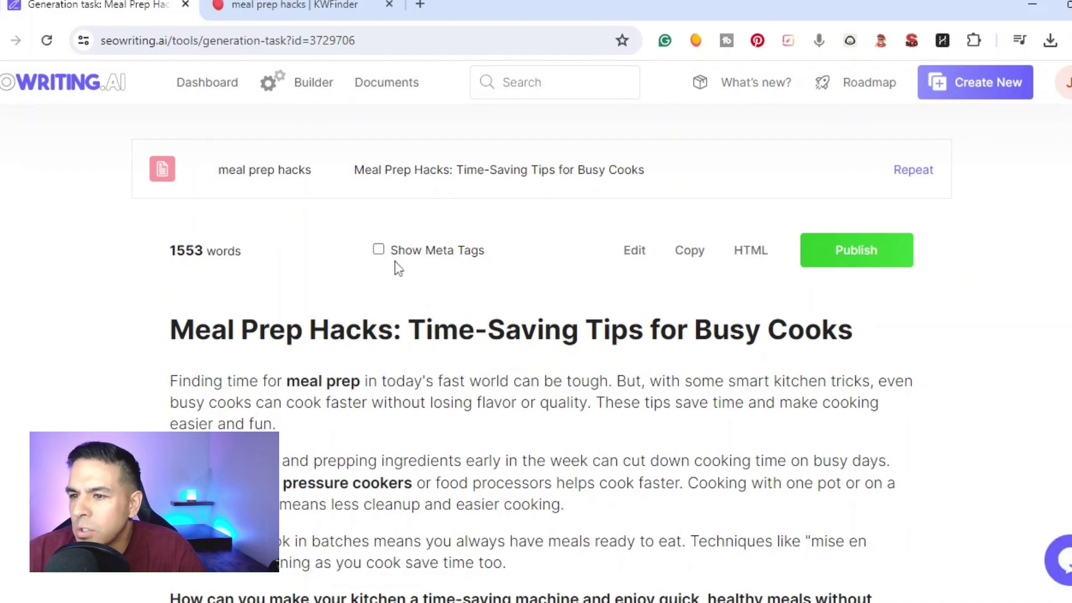
pyautogui.click(380, 251)
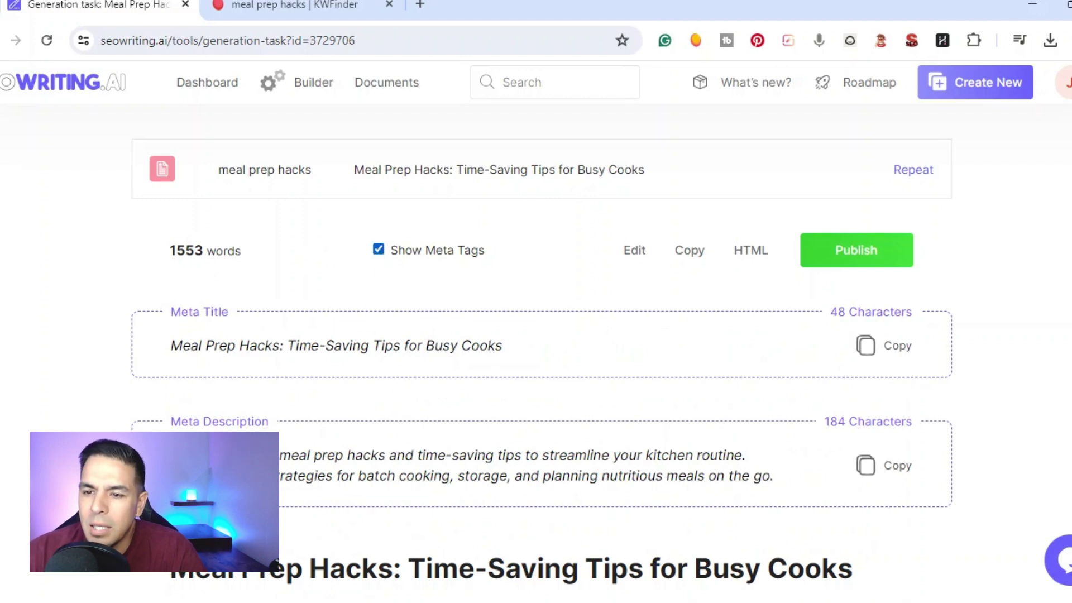
pyautogui.click(380, 250)
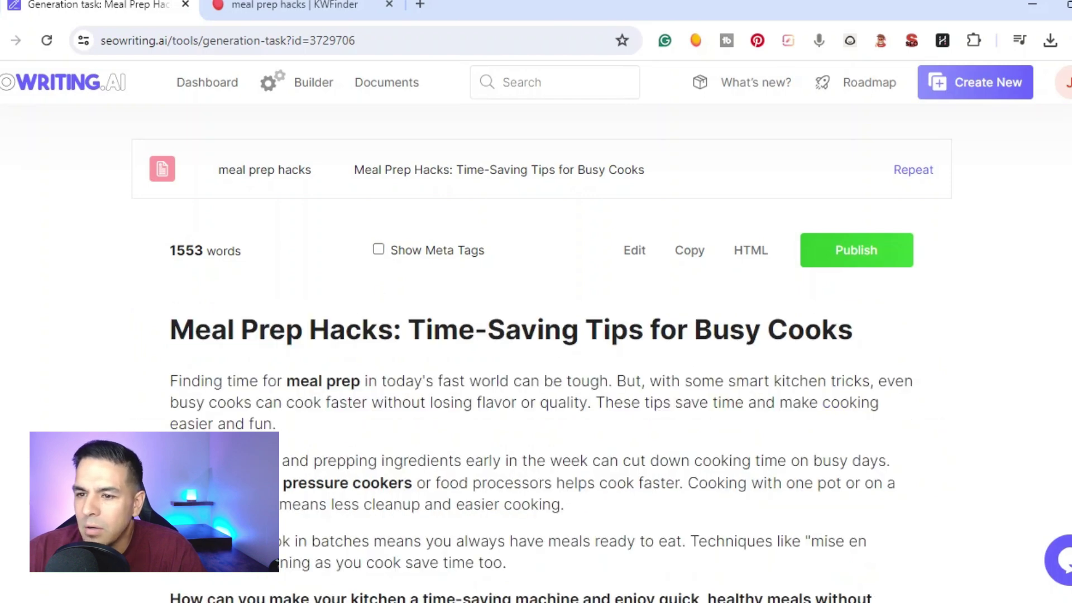
# Step: Scroll past the Mise en Place table, embedded YouTube video and Kitchen Tool table to Time-Saving Cleanup Techniques
pyautogui.scroll(-3, 386, 284)
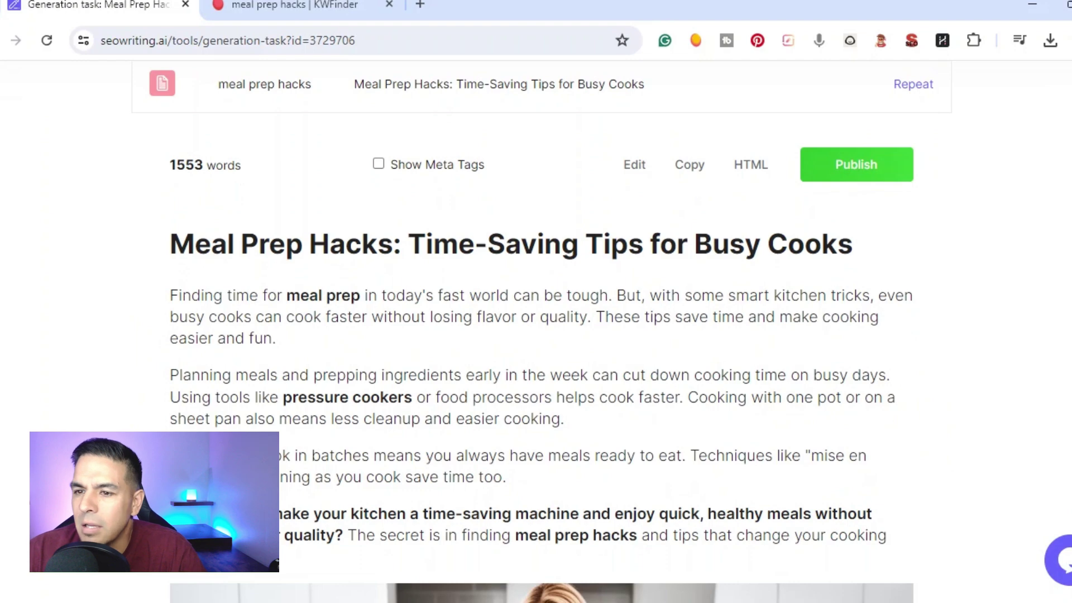
pyautogui.scroll(-1, 385, 284)
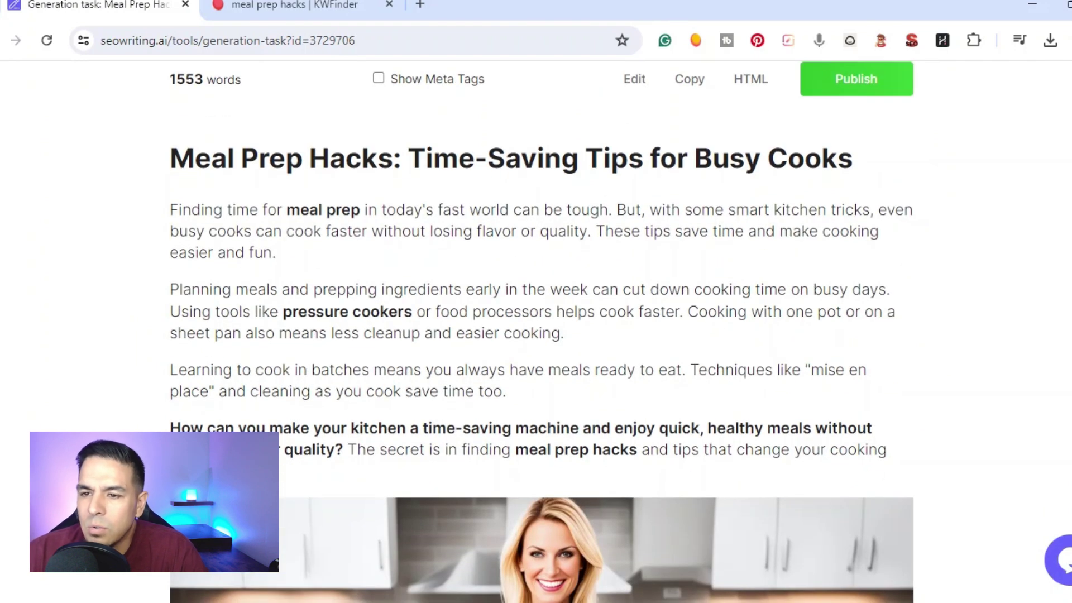
pyautogui.scroll(-9, 233, 271)
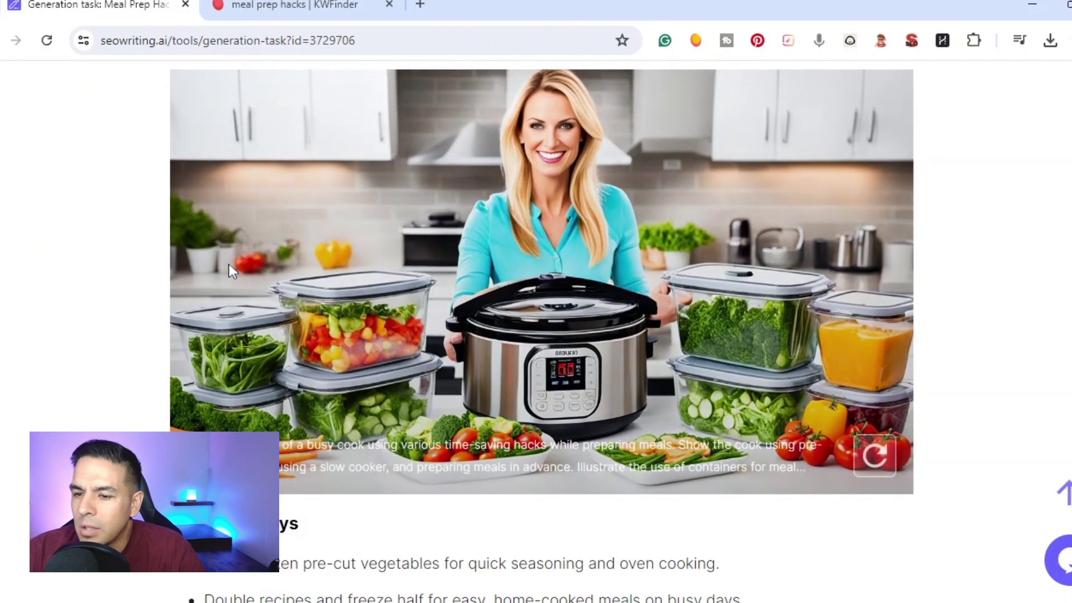
pyautogui.scroll(3, 230, 270)
pyautogui.scroll(-2, 230, 269)
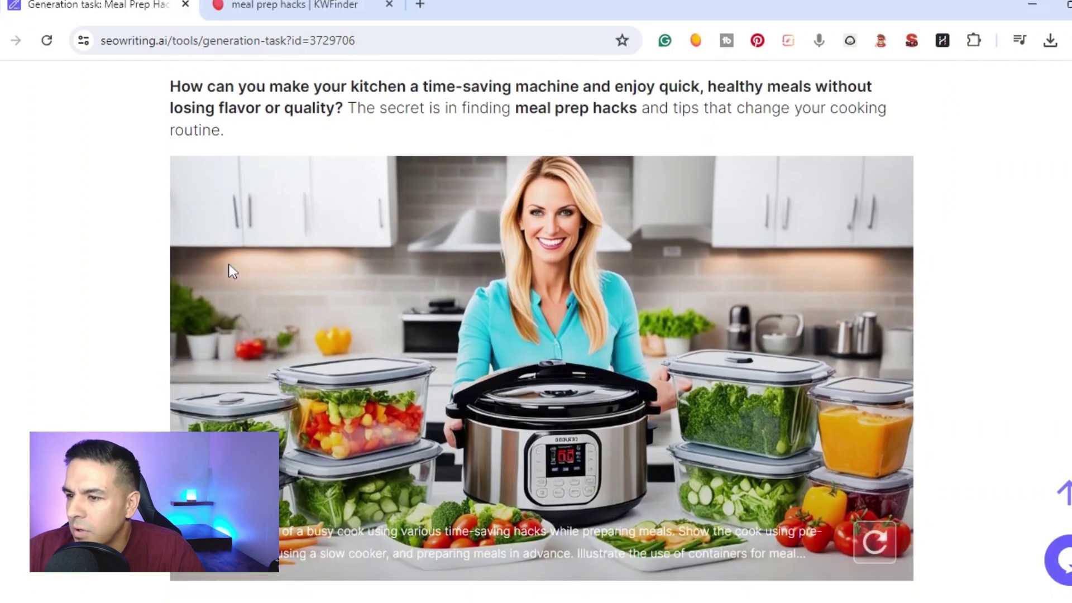
pyautogui.scroll(-3, 230, 270)
pyautogui.scroll(-3, 229, 270)
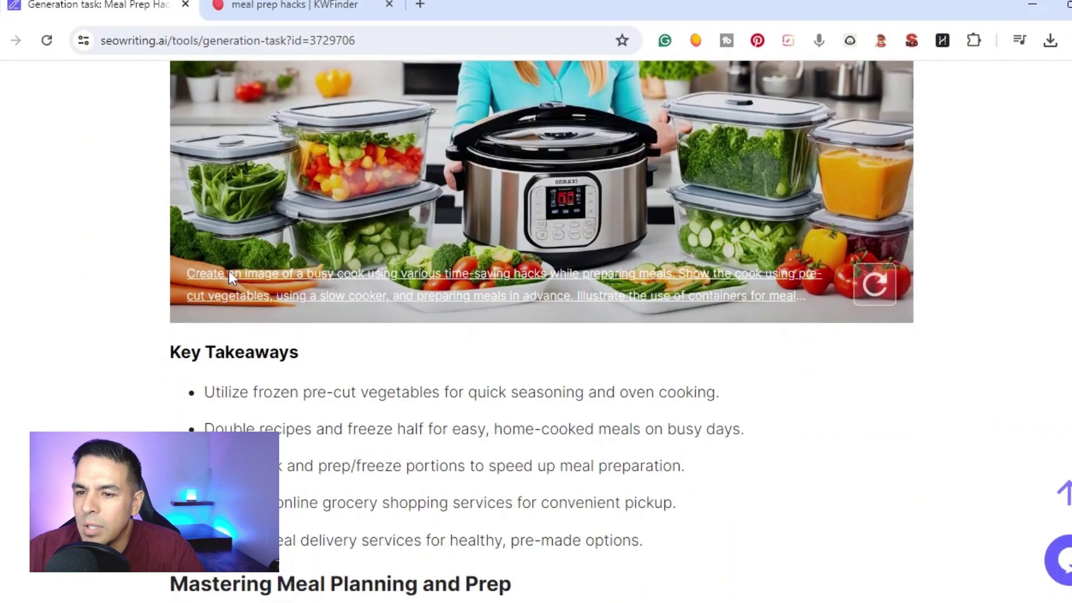
pyautogui.scroll(-4, 229, 271)
pyautogui.scroll(-4, 142, 266)
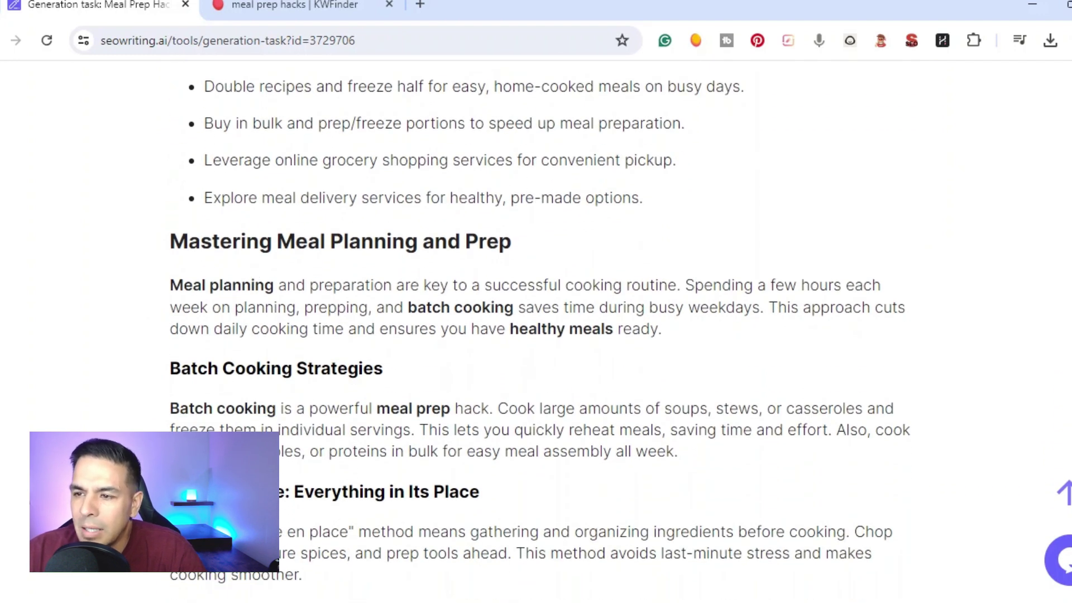
pyautogui.scroll(-9, 206, 251)
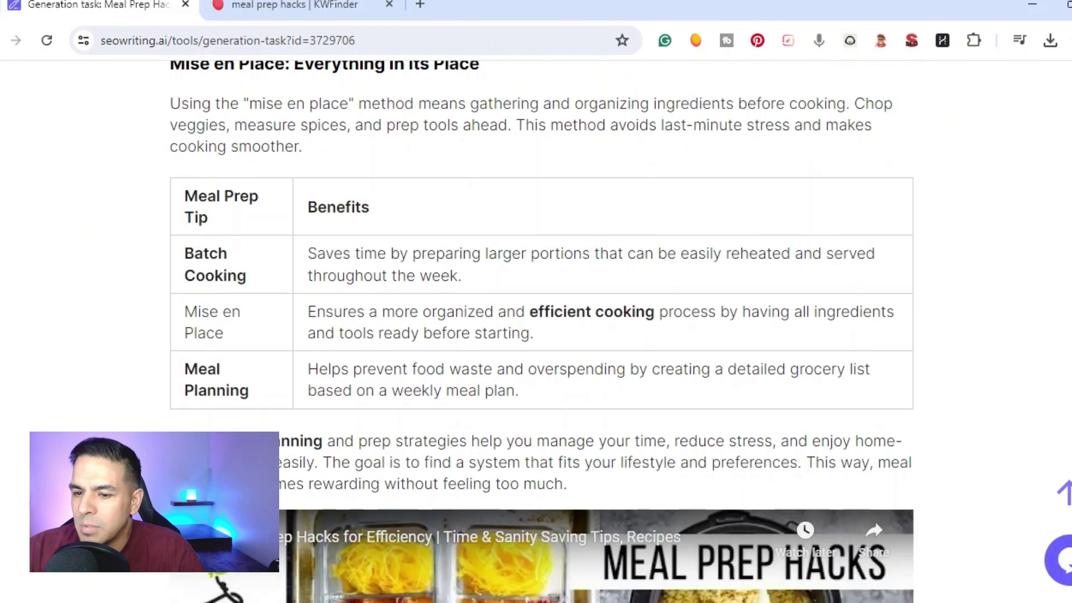
pyautogui.scroll(-6, 404, 252)
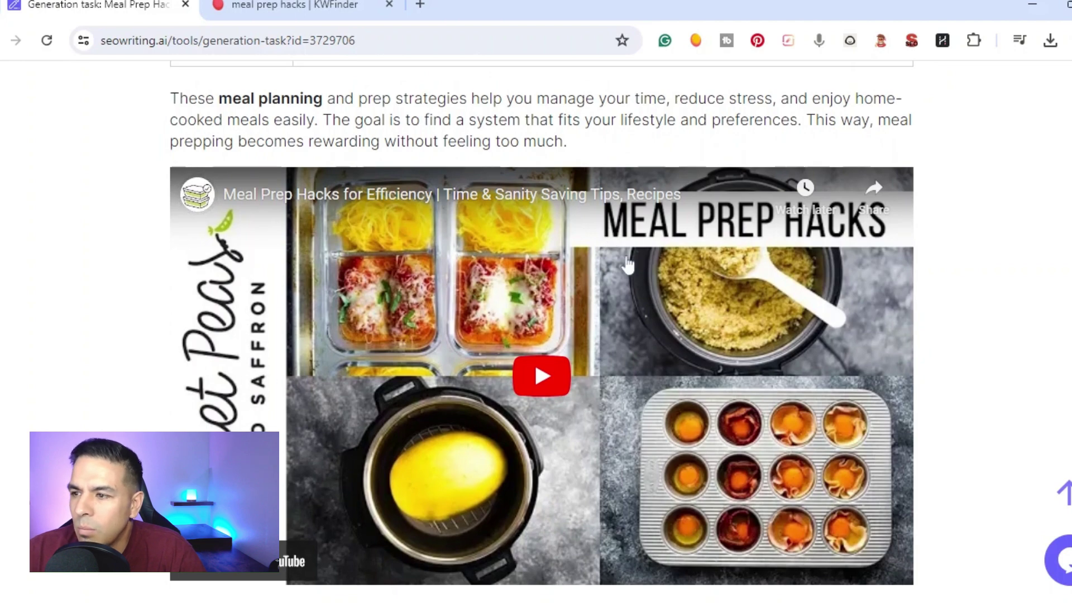
pyautogui.scroll(-4, 709, 246)
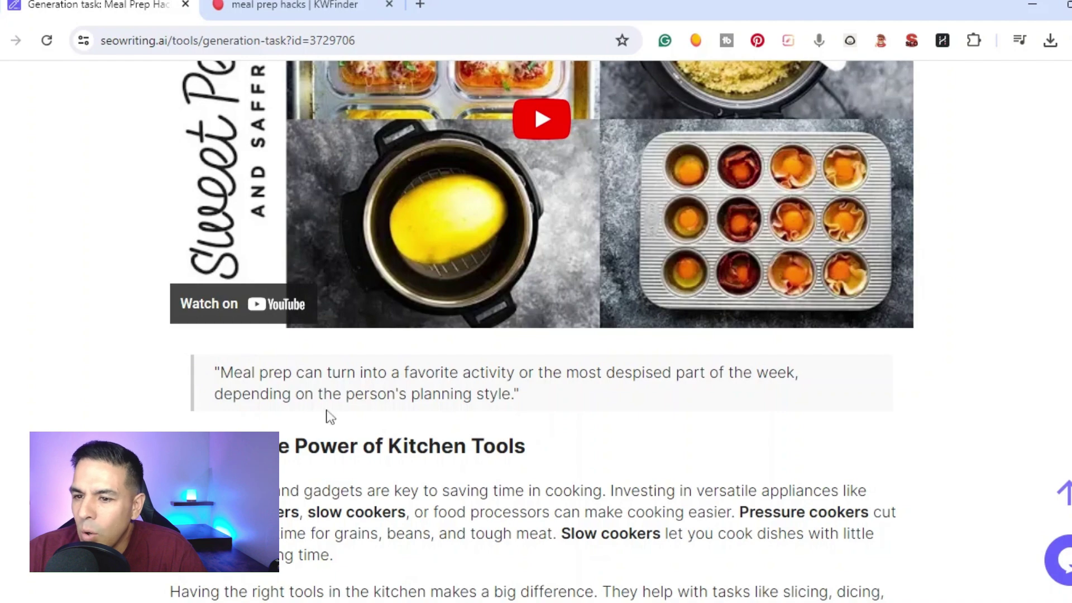
pyautogui.scroll(-1, 280, 423)
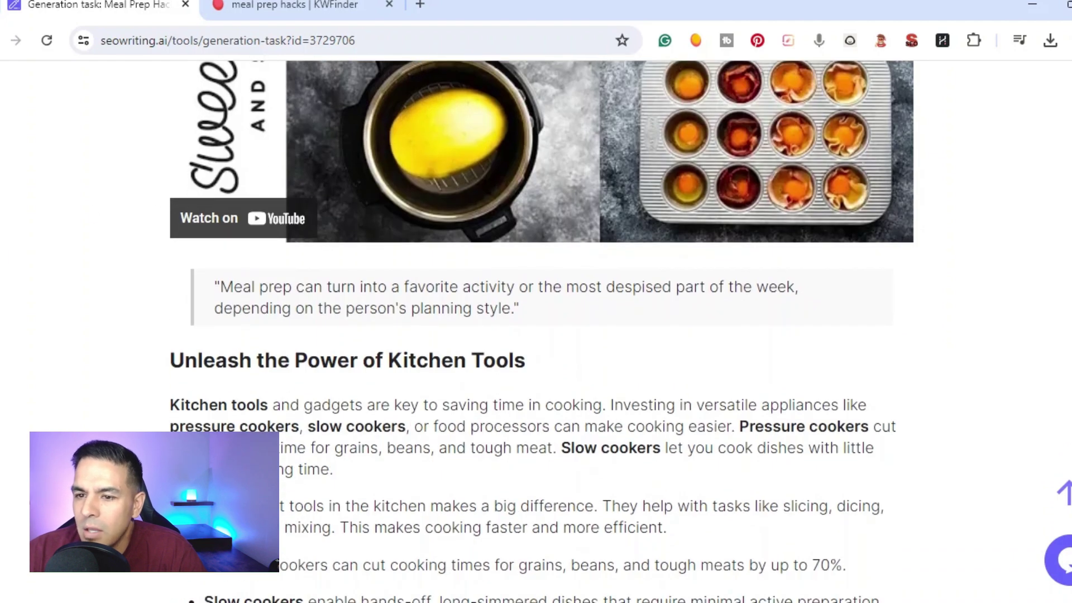
pyautogui.scroll(-1, 151, 378)
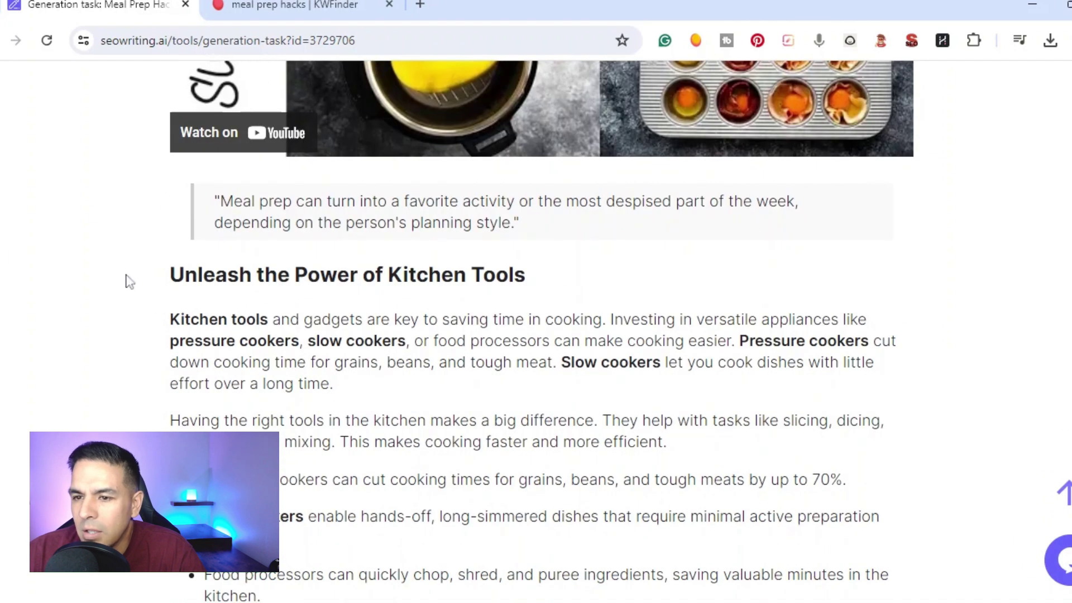
pyautogui.scroll(-5, 354, 296)
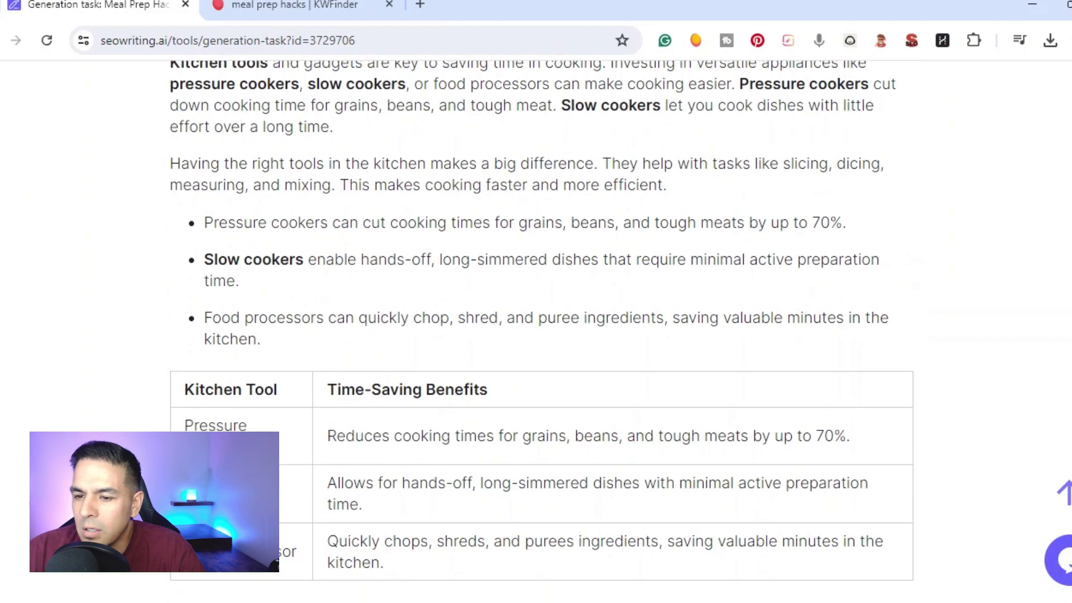
pyautogui.scroll(-1, 474, 294)
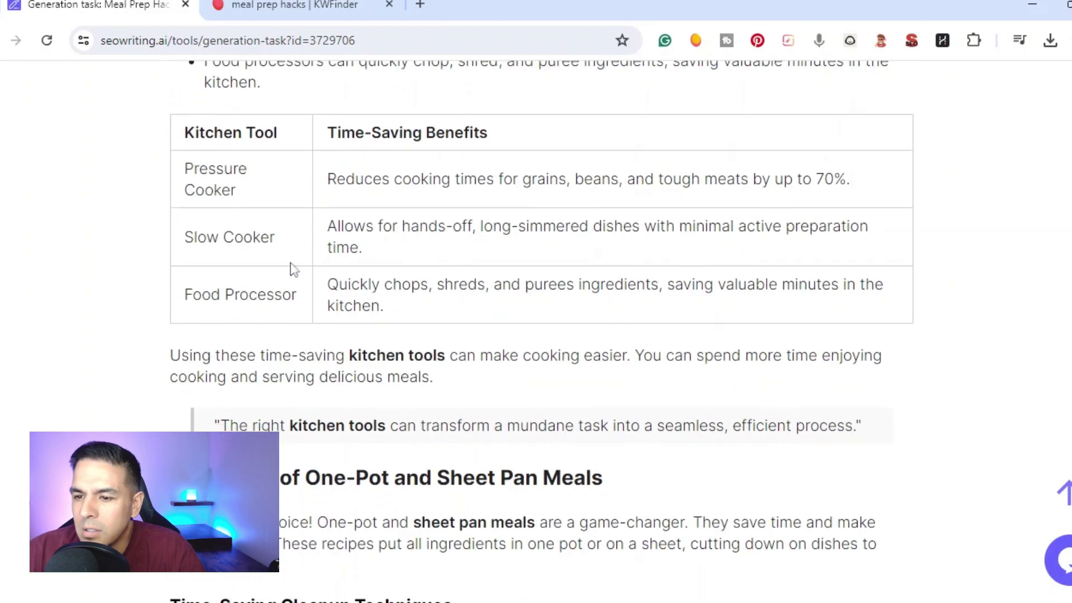
pyautogui.scroll(-6, 238, 260)
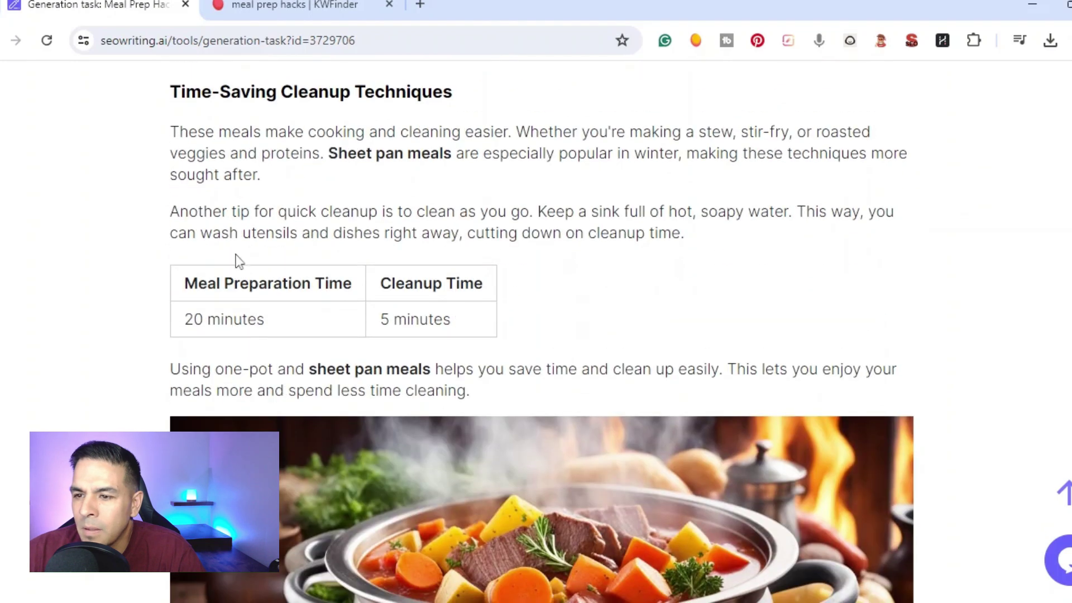
# Step: Scroll down through the Conclusion to the FAQs on batch cooking, mise en place, one-pot meals and leftovers
pyautogui.scroll(-6, 352, 184)
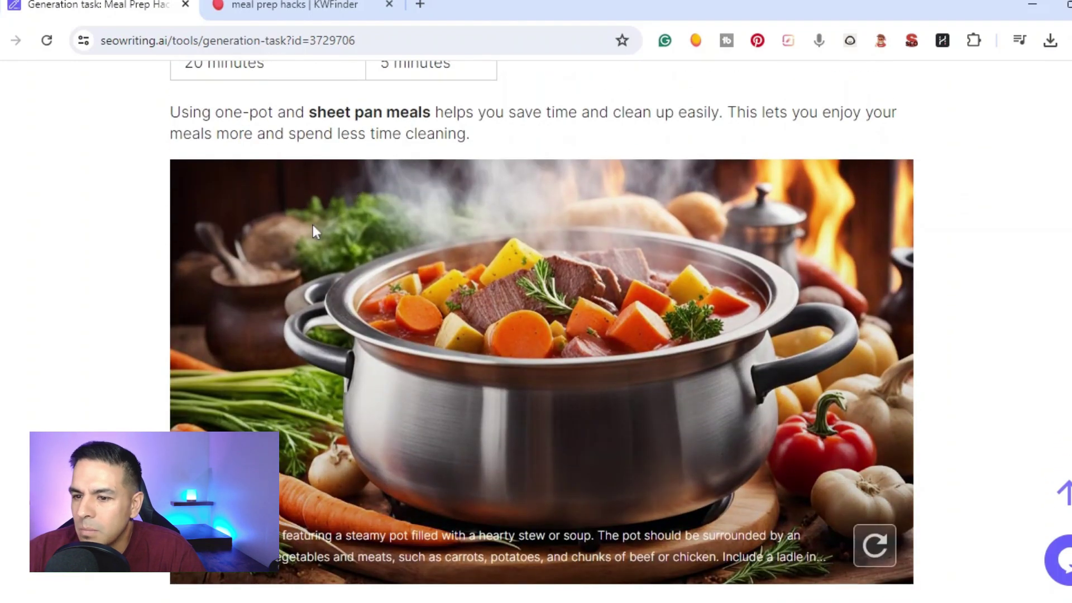
pyautogui.scroll(-4, 311, 224)
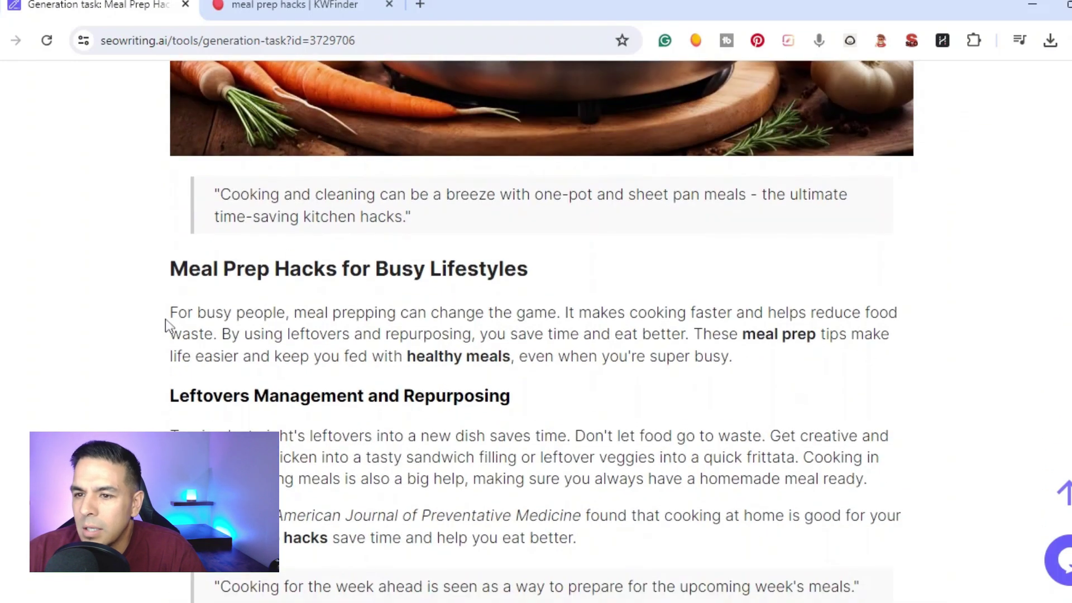
pyautogui.scroll(-3, 165, 325)
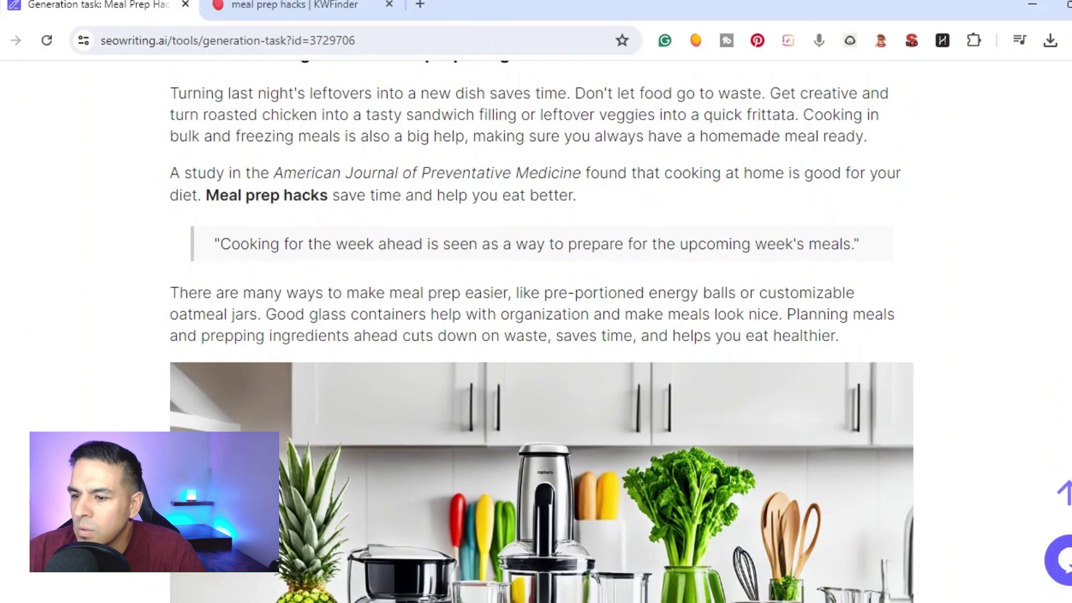
pyautogui.scroll(-4, 168, 325)
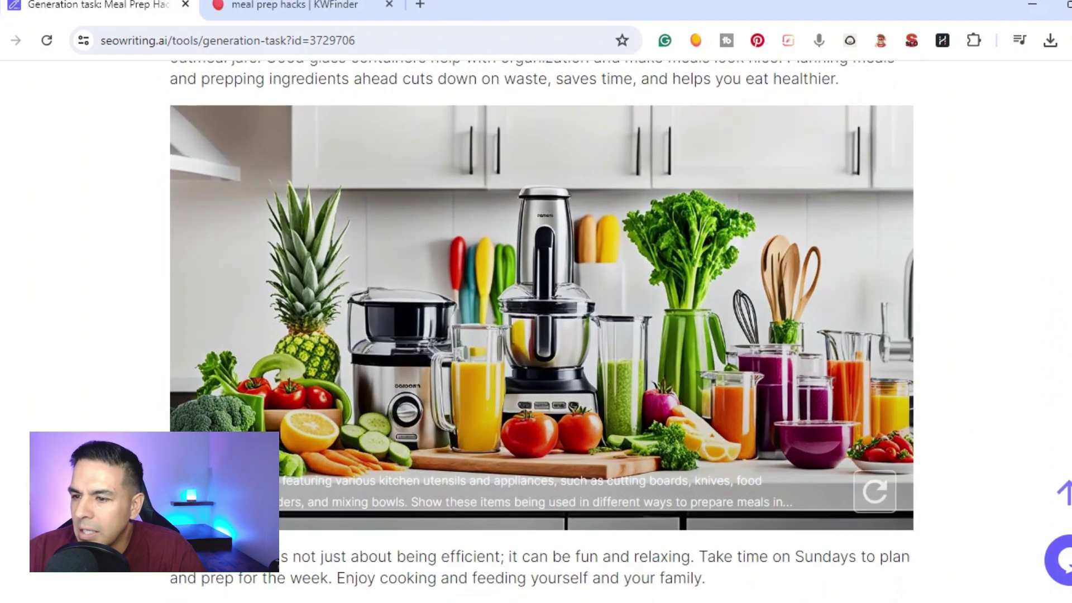
pyautogui.scroll(-5, 179, 313)
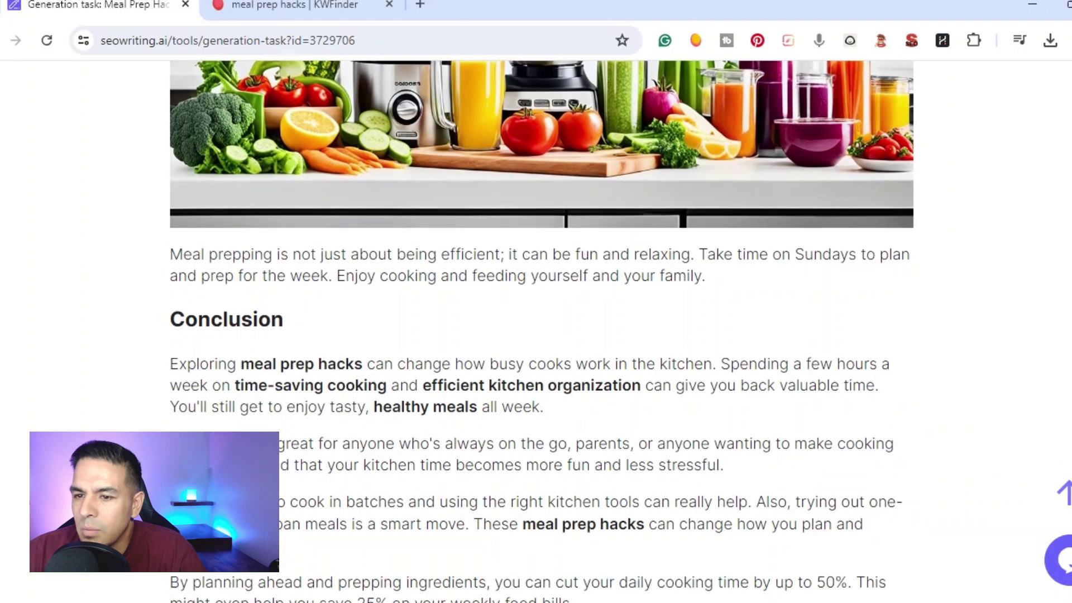
pyautogui.scroll(-1, 541, 332)
pyautogui.scroll(-3, 542, 331)
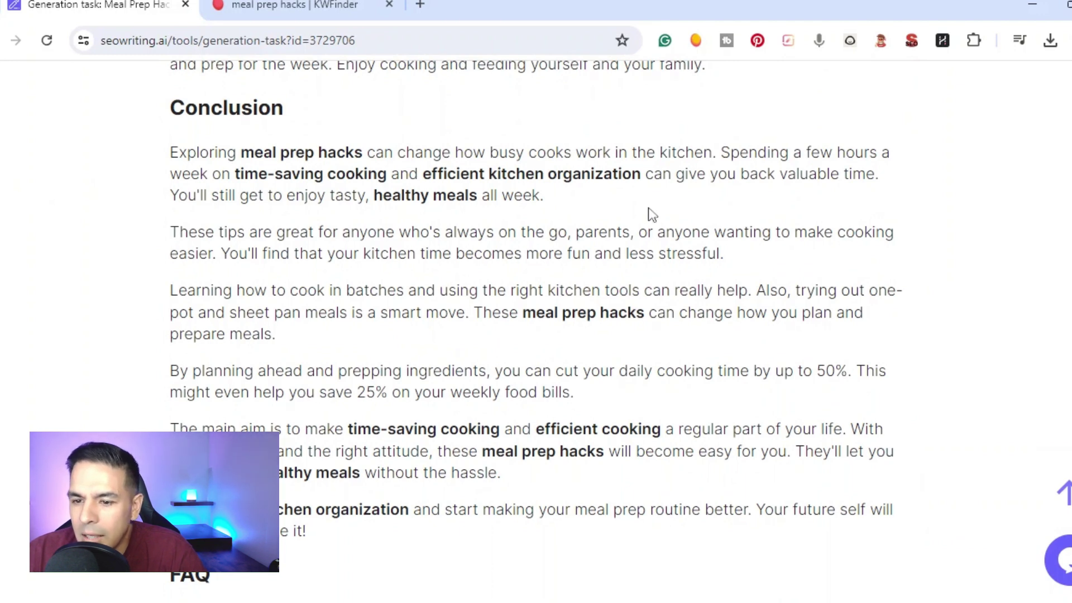
pyautogui.scroll(-3, 652, 214)
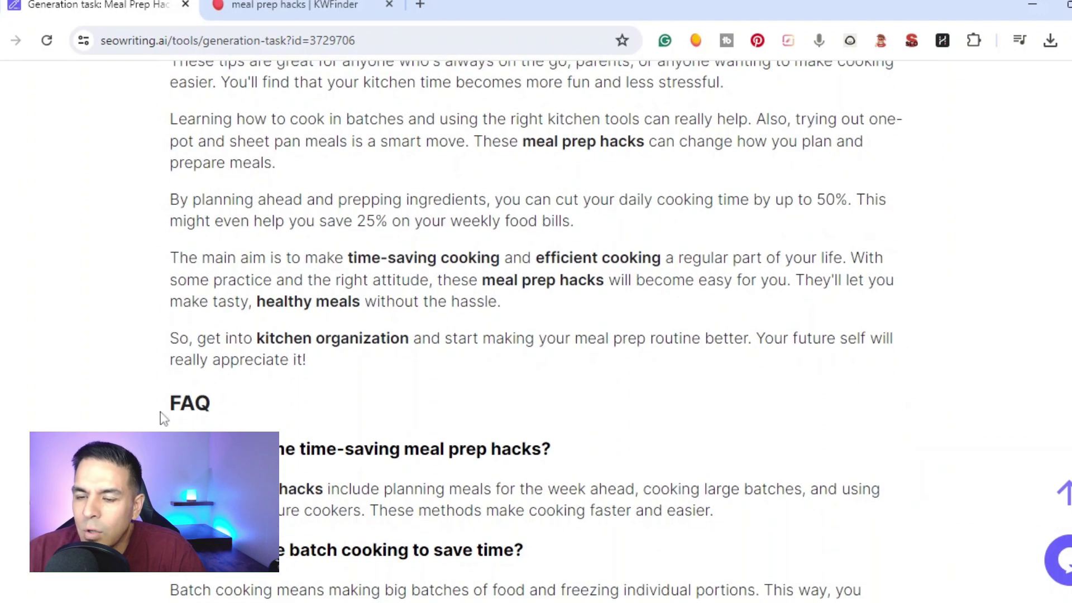
pyautogui.scroll(-5, 305, 415)
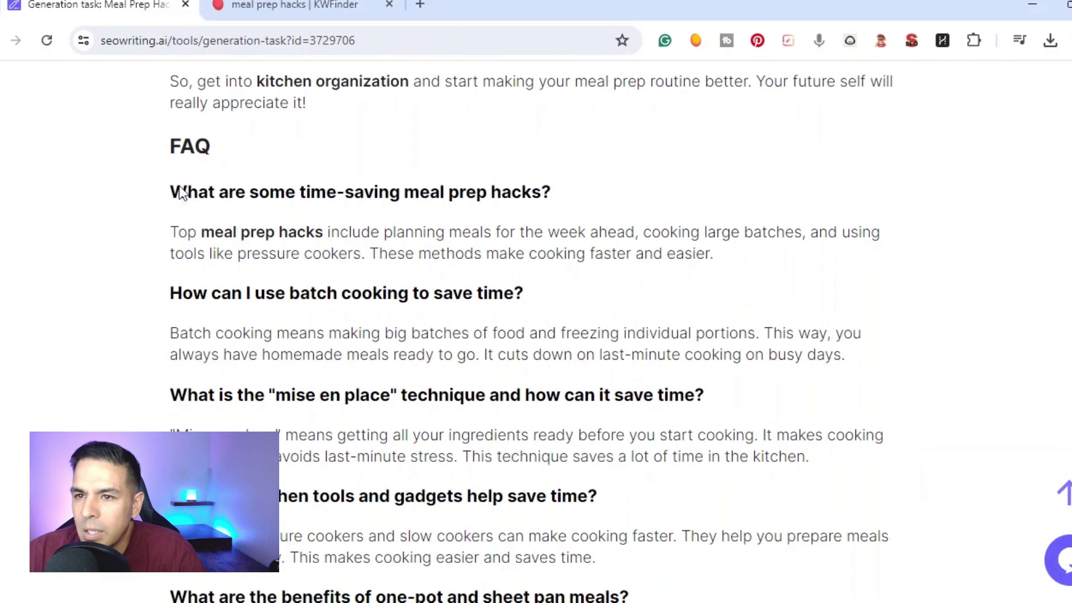
pyautogui.scroll(-4, 530, 327)
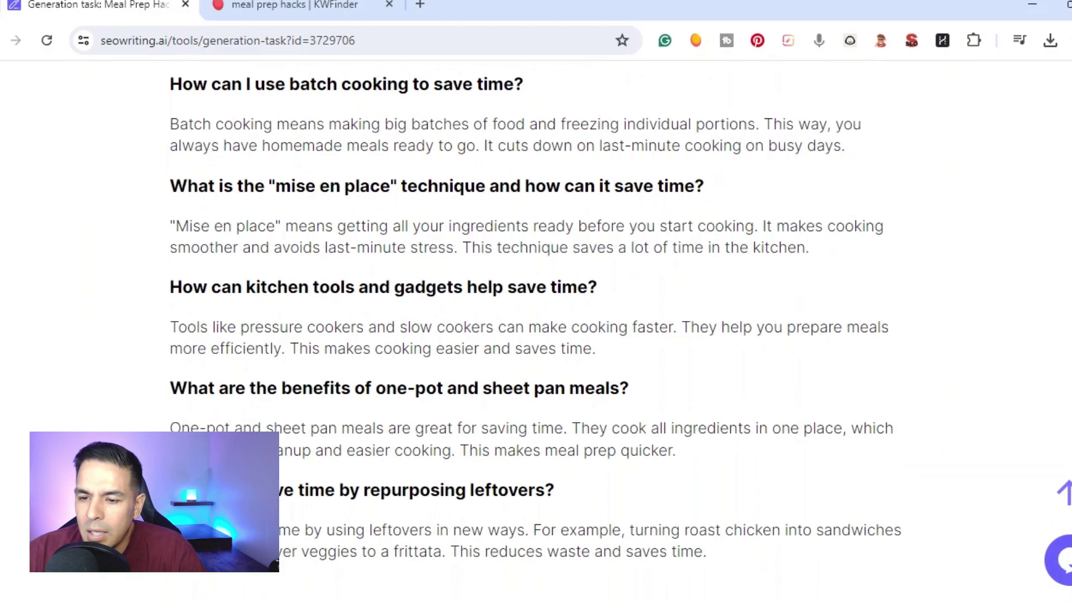
# Step: Scroll back up to the article title at the top of the page
pyautogui.scroll(20, 542, 331)
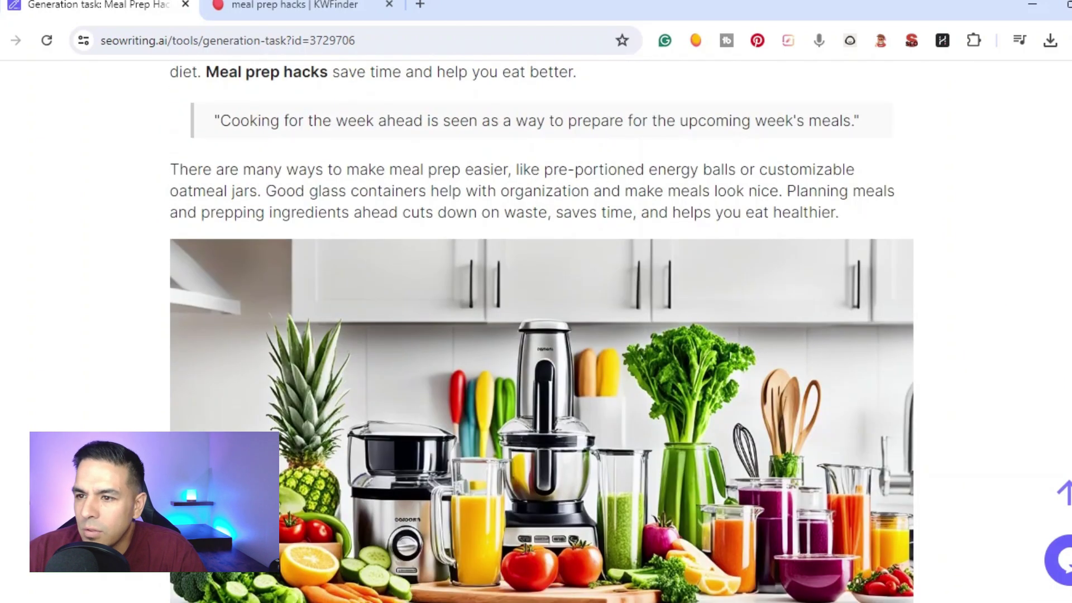
pyautogui.scroll(20, 260, 328)
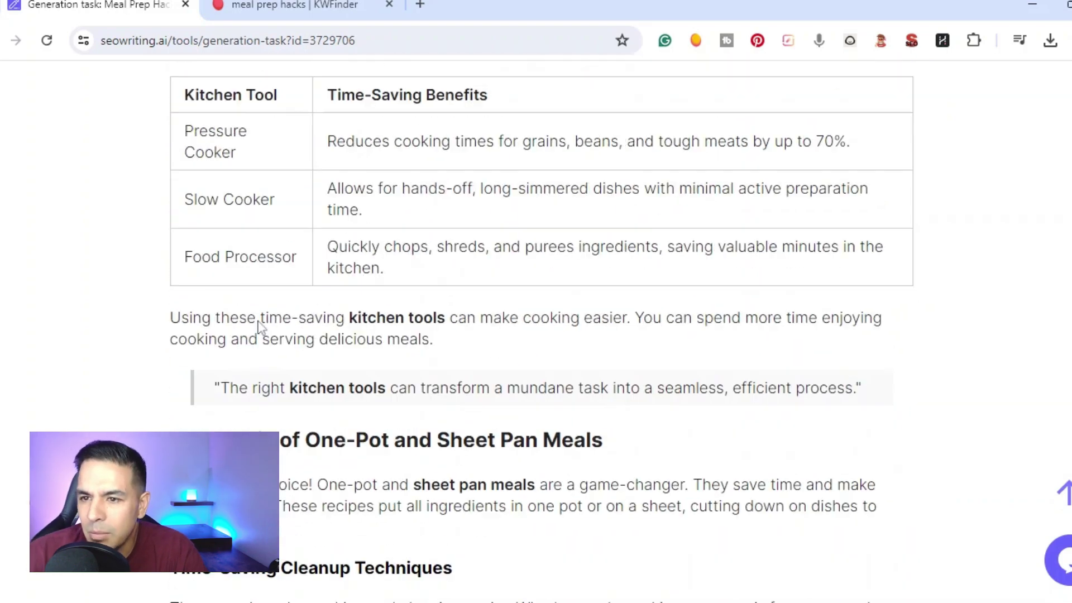
pyautogui.scroll(15, 260, 329)
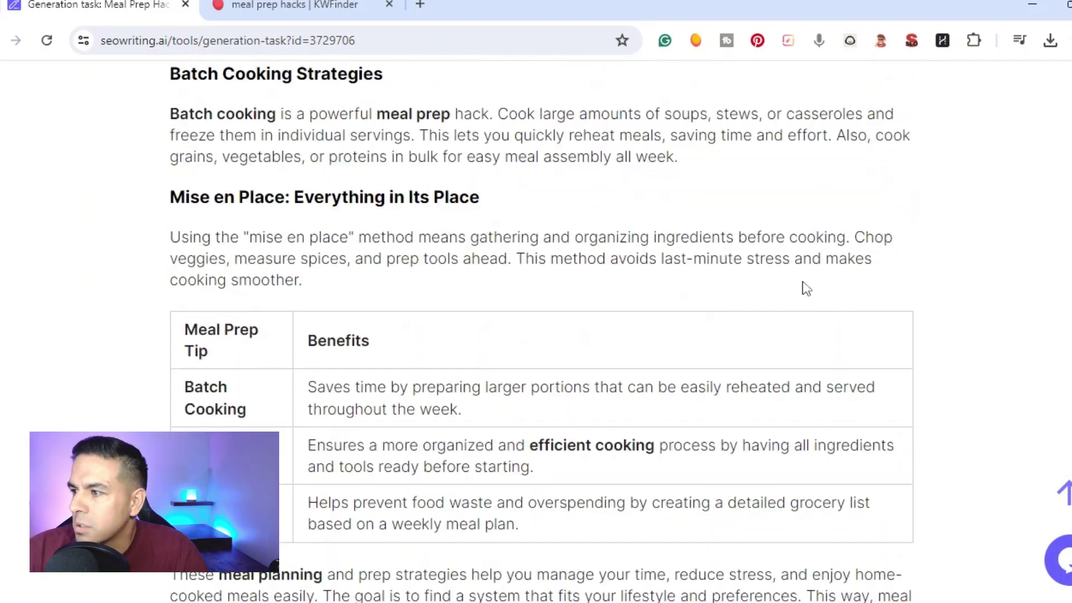
pyautogui.scroll(10, 542, 331)
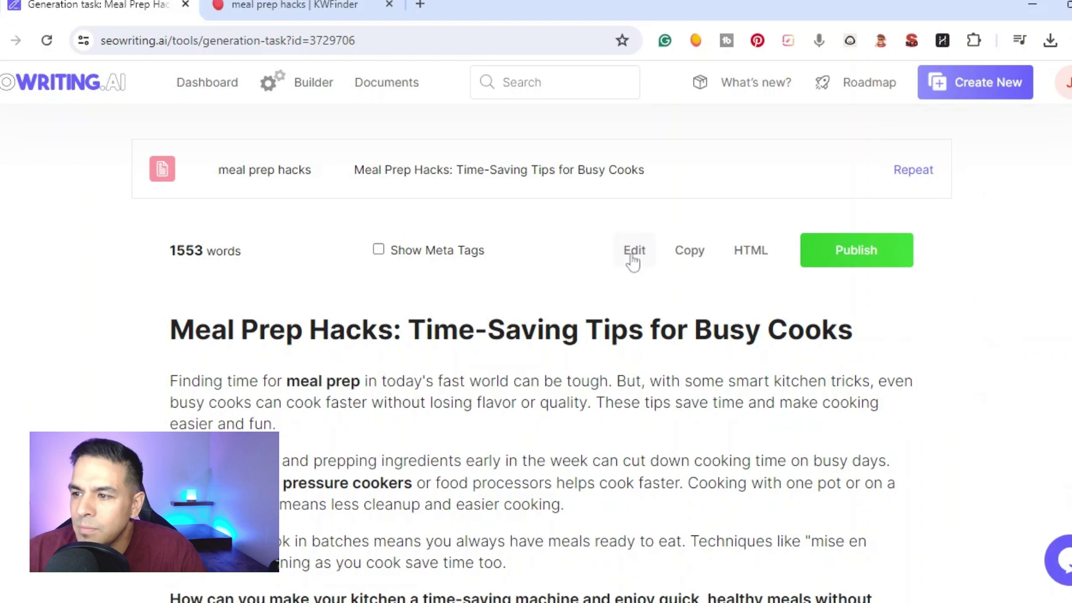
pyautogui.click(634, 252)
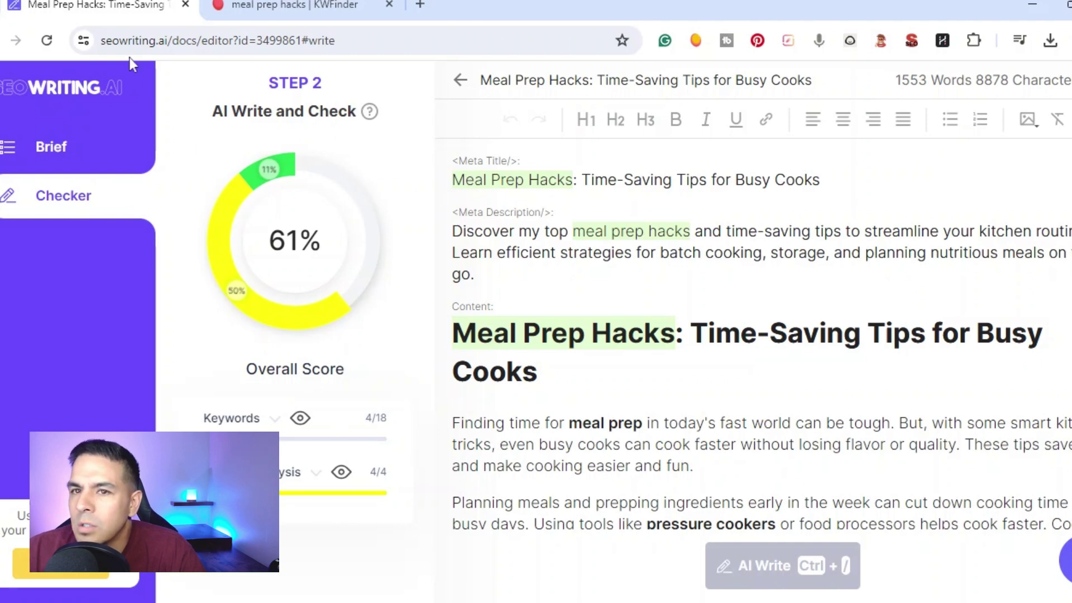
pyautogui.click(460, 80)
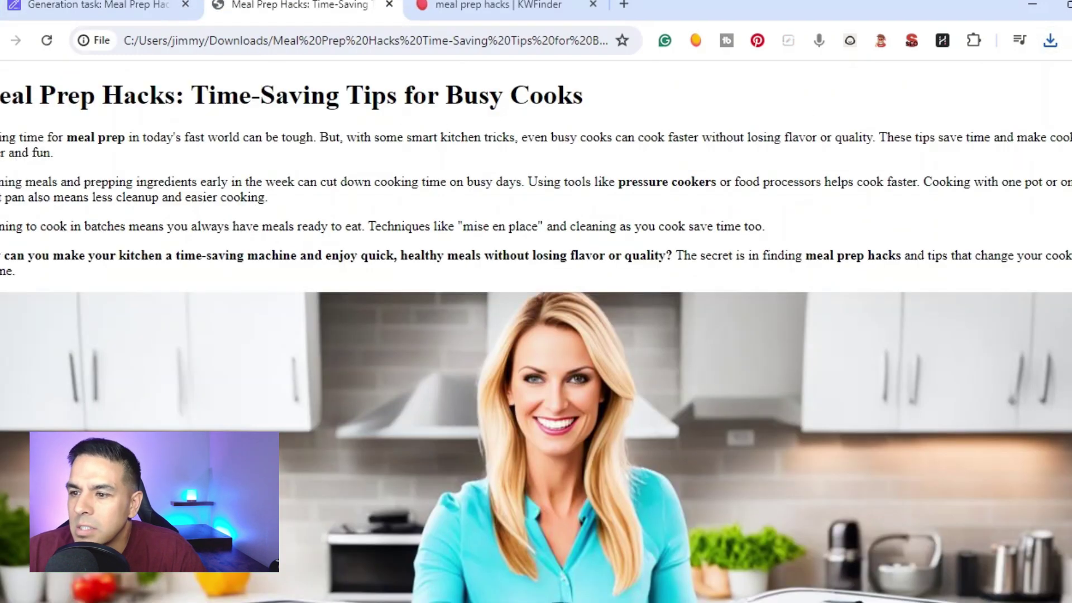
# Step: Scroll through the exported HTML article's Key Takeaways and 'Mastering Meal Planning and Prep' sections
pyautogui.scroll(-15, 536, 332)
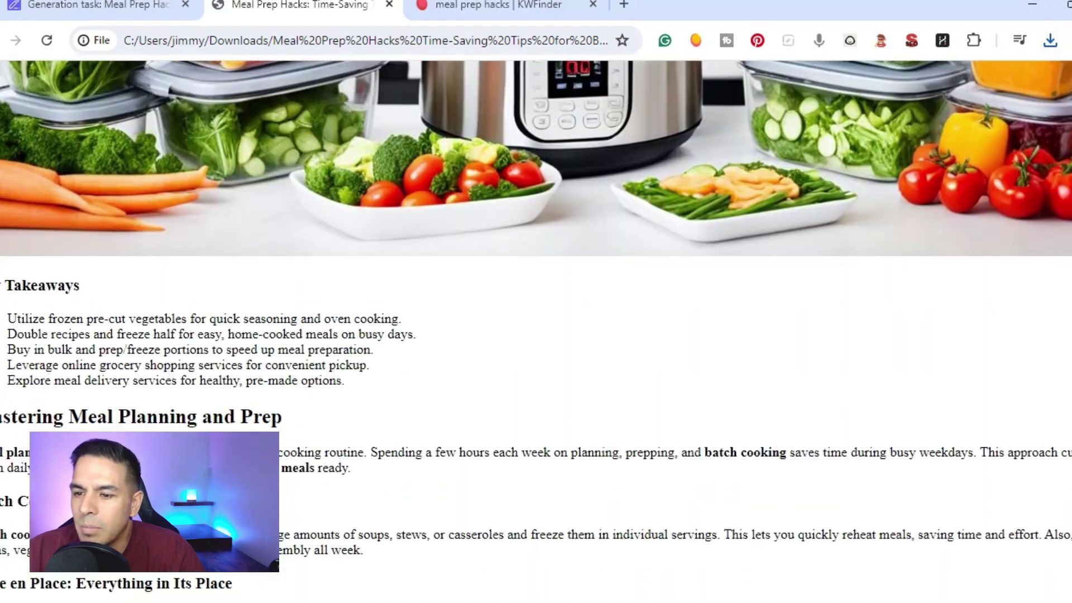
pyautogui.scroll(15, 536, 332)
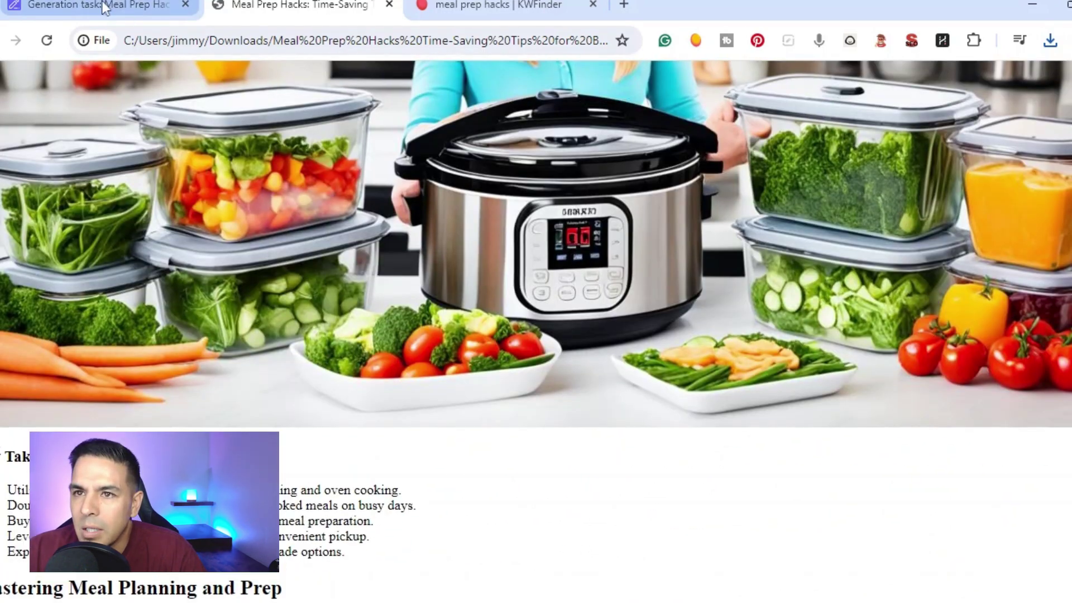
pyautogui.click(104, 7)
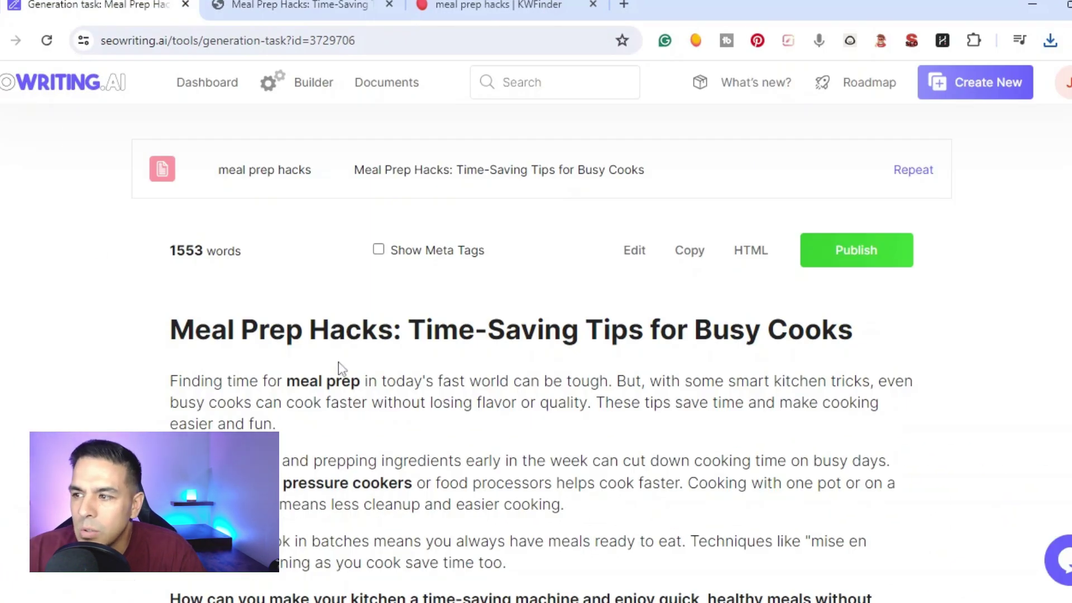